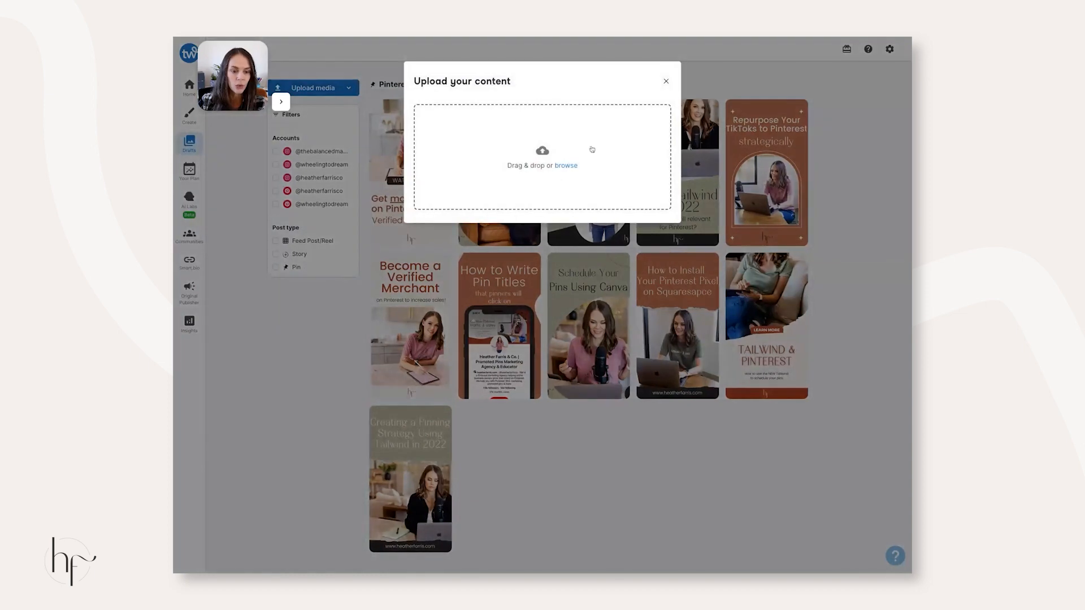
Step: Close the content upload dialog and open the Pinterest draft "Get more sales on Pinterest as a Verified Merchant"
{"action": "left_click", "coordinate": [666, 82]}
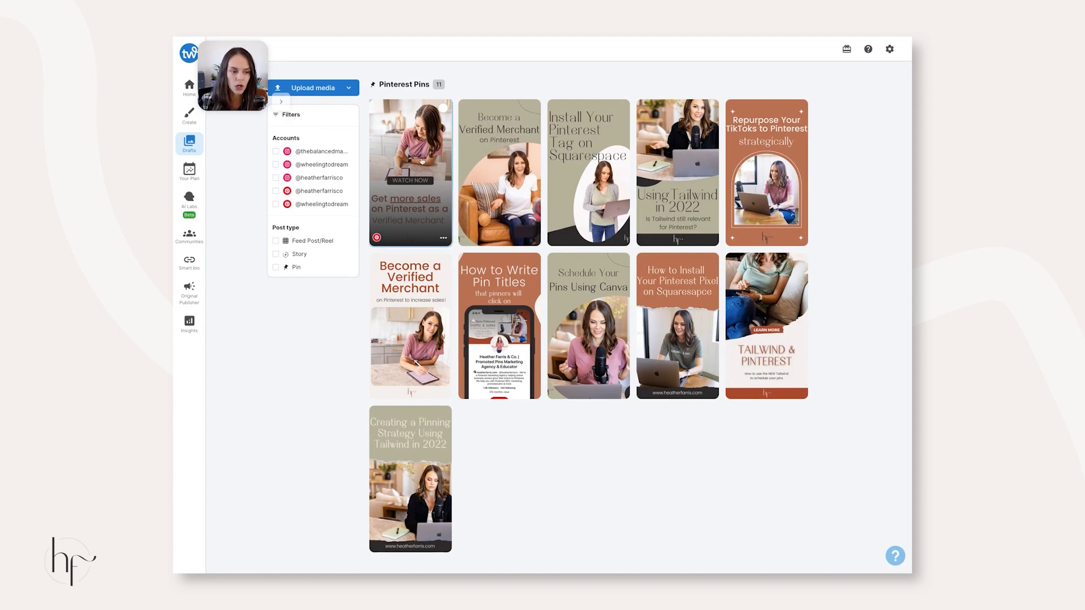
{"action": "left_click", "coordinate": [422, 162]}
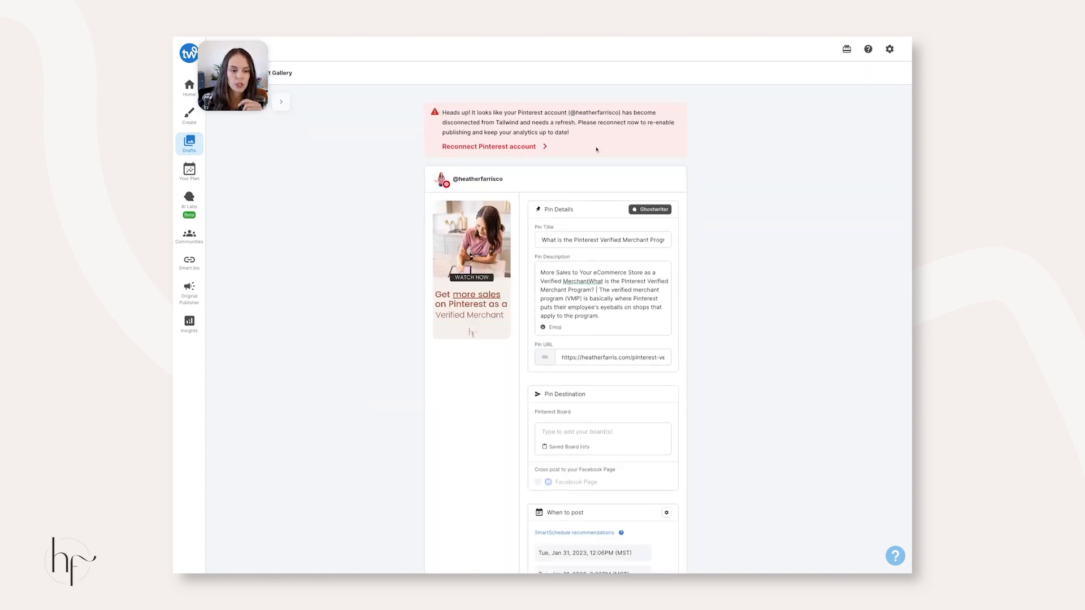
{"action": "scroll", "coordinate": [596, 149], "scroll_direction": "down", "scroll_amount": 3}
{"action": "scroll", "coordinate": [597, 149], "scroll_direction": "up", "scroll_amount": 3}
{"action": "left_click_drag", "start_coordinate": [501, 112], "coordinate": [641, 113]}
{"action": "left_click", "coordinate": [652, 133]}
{"action": "scroll", "coordinate": [652, 134], "scroll_direction": "down", "scroll_amount": 3}
{"action": "scroll", "coordinate": [675, 135], "scroll_direction": "up", "scroll_amount": 1}
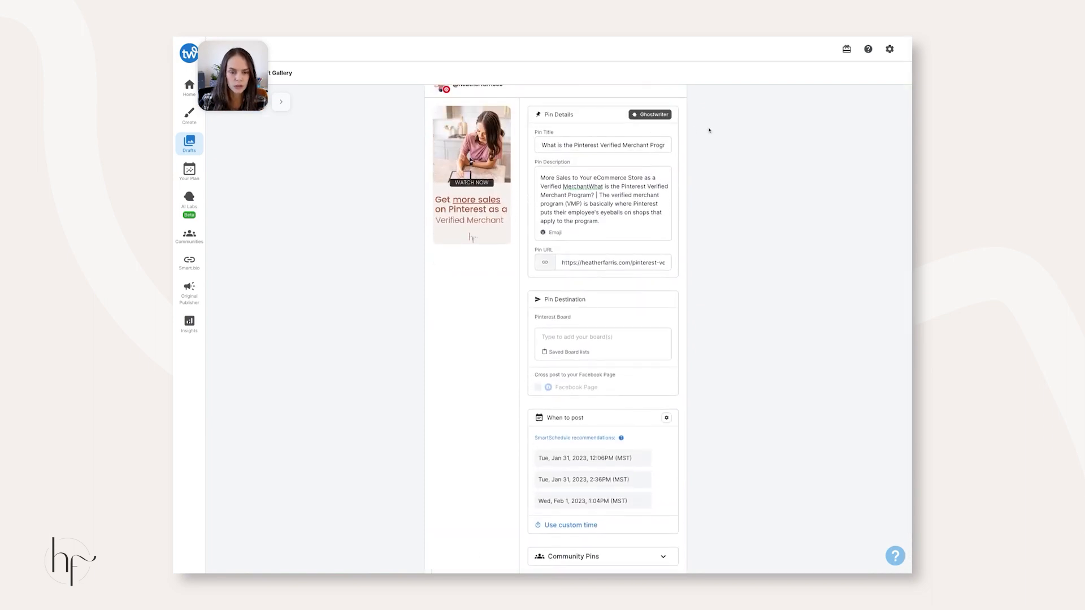
Step: Clear the pin's existing description while keeping its title
{"action": "triple_click", "coordinate": [595, 212]}
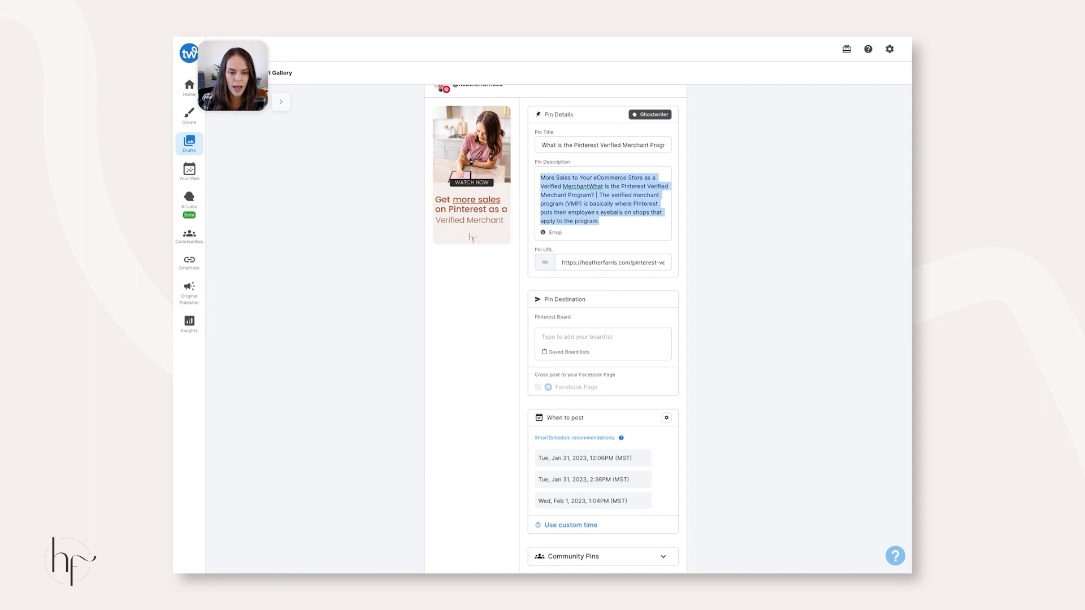
{"action": "key", "text": "BackSpace"}
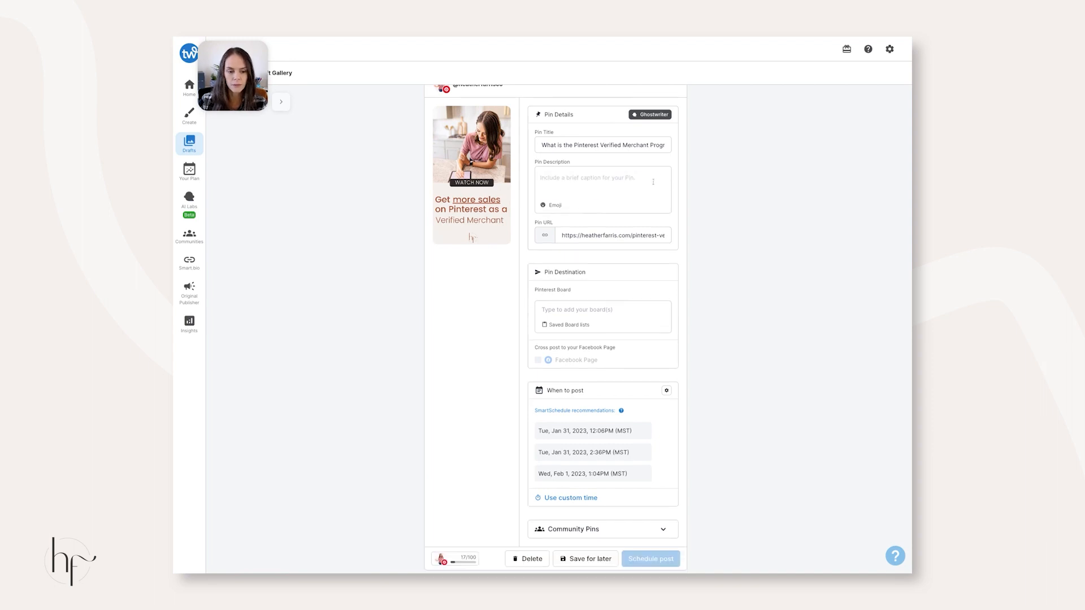
{"action": "triple_click", "coordinate": [611, 145]}
{"action": "left_click", "coordinate": [711, 154]}
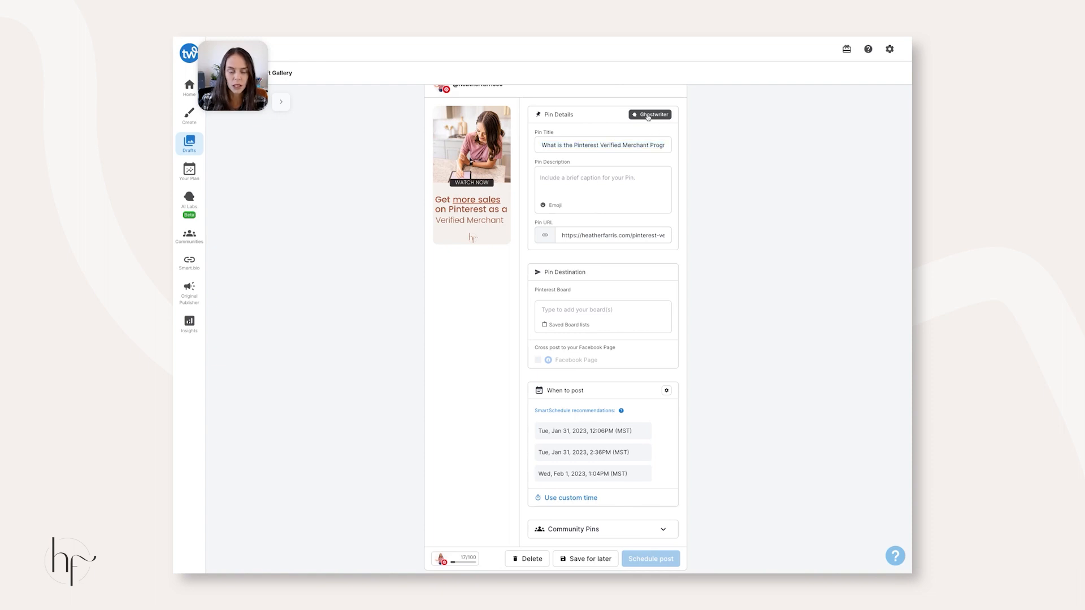
Step: Start Ghostwriter for the pin and set the posting topic to Informational content
{"action": "left_click", "coordinate": [648, 116]}
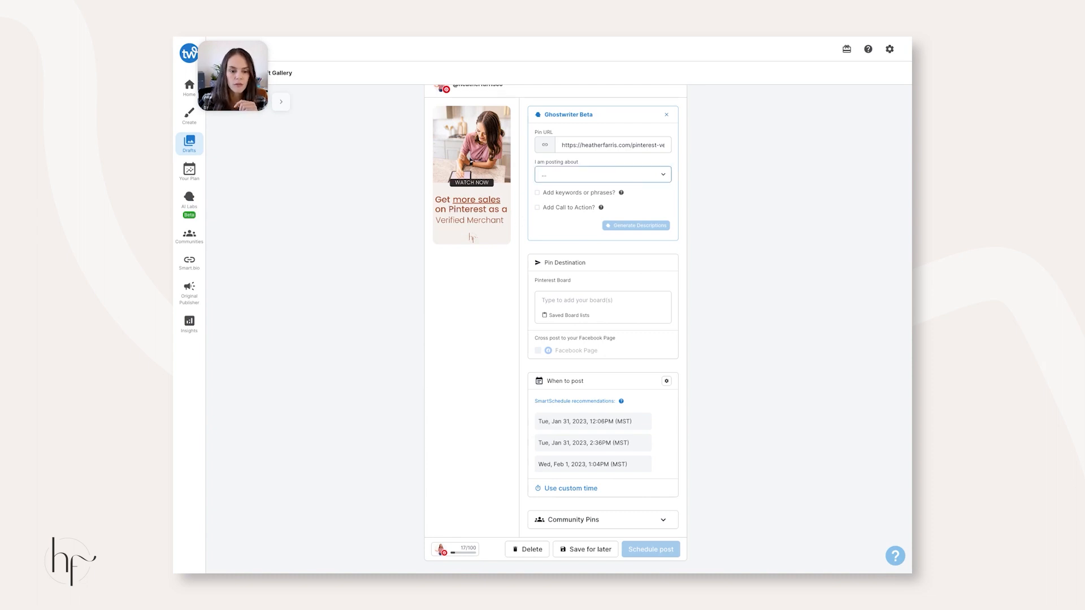
{"action": "left_click", "coordinate": [613, 182]}
{"action": "left_click_drag", "start_coordinate": [551, 205], "coordinate": [670, 207]}
{"action": "triple_click", "coordinate": [659, 207]}
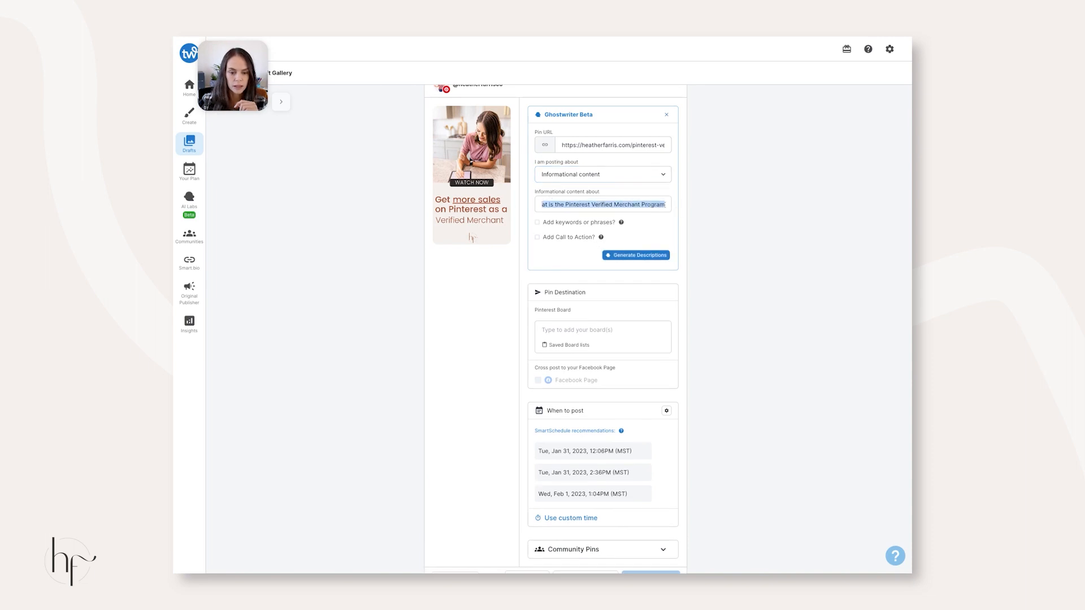
{"action": "left_click", "coordinate": [665, 205]}
Step: Enable the keywords or phrases option and the call to action option for the generated description
{"action": "left_click", "coordinate": [585, 223]}
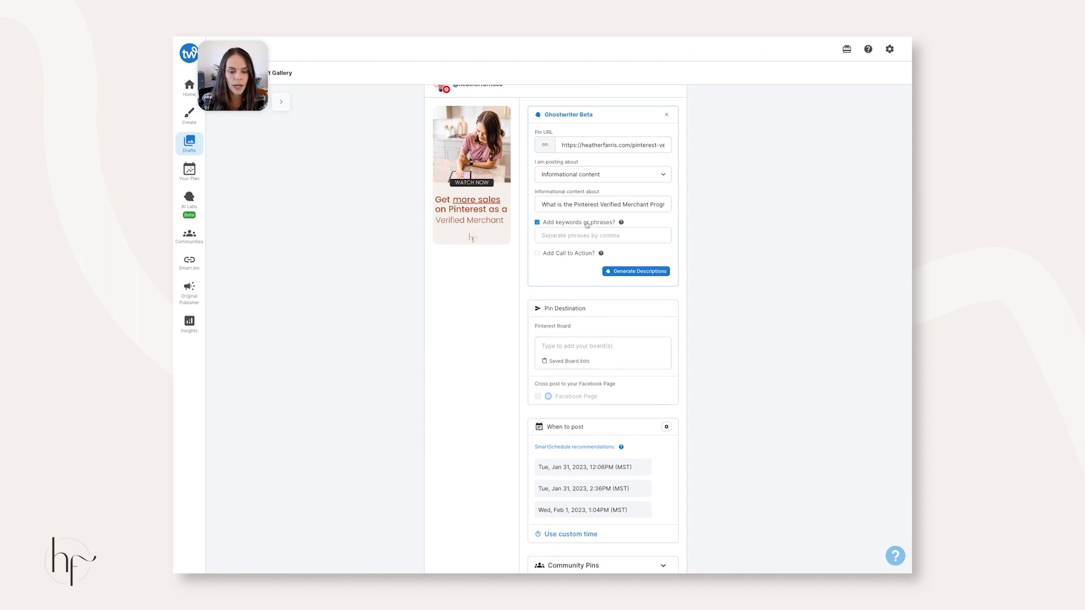
{"action": "left_click", "coordinate": [562, 254]}
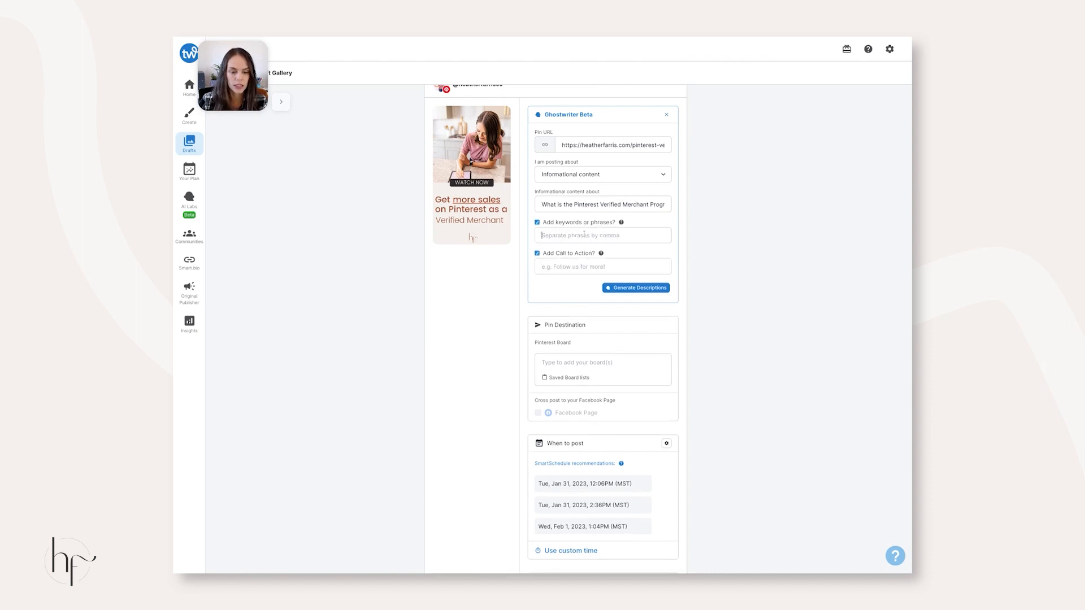
{"action": "left_click", "coordinate": [282, 103]}
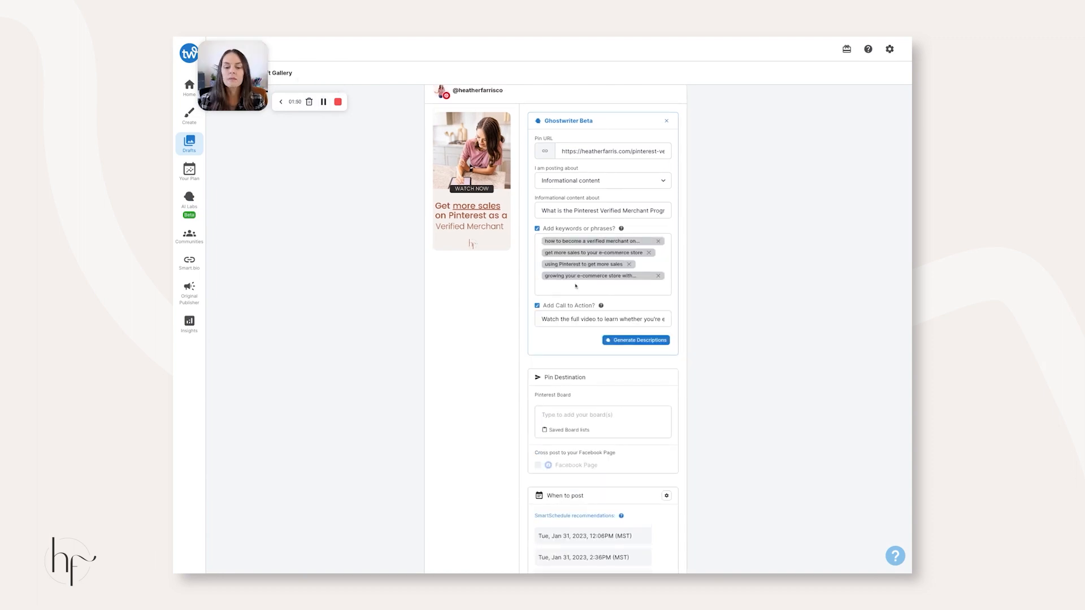
Step: Check the call to action and content topic, and generate the pin descriptions with Ghostwriter
{"action": "triple_click", "coordinate": [588, 319]}
{"action": "triple_click", "coordinate": [639, 211]}
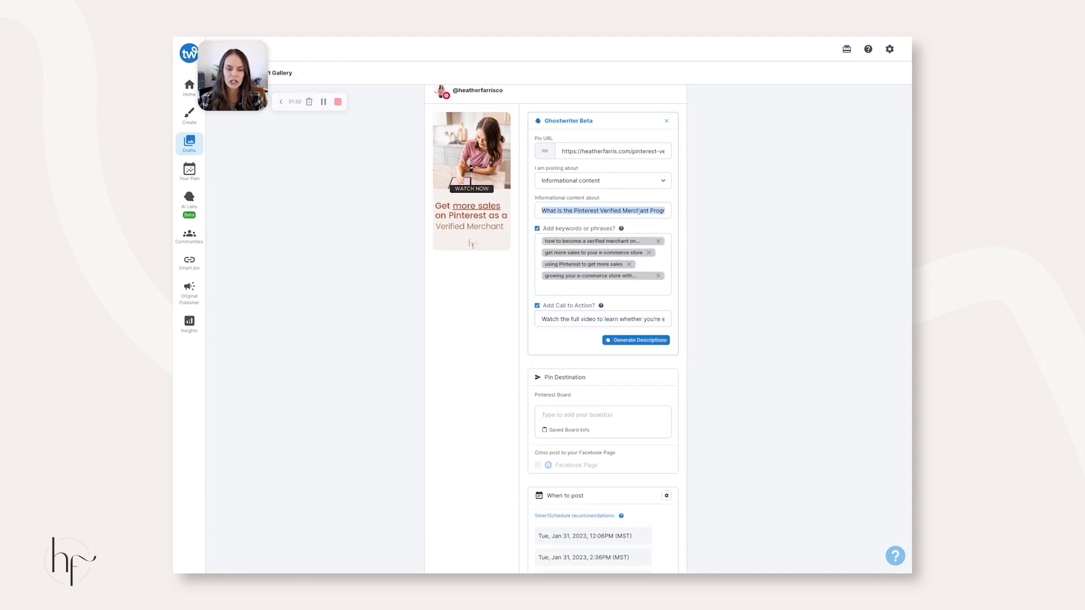
{"action": "left_click", "coordinate": [727, 212]}
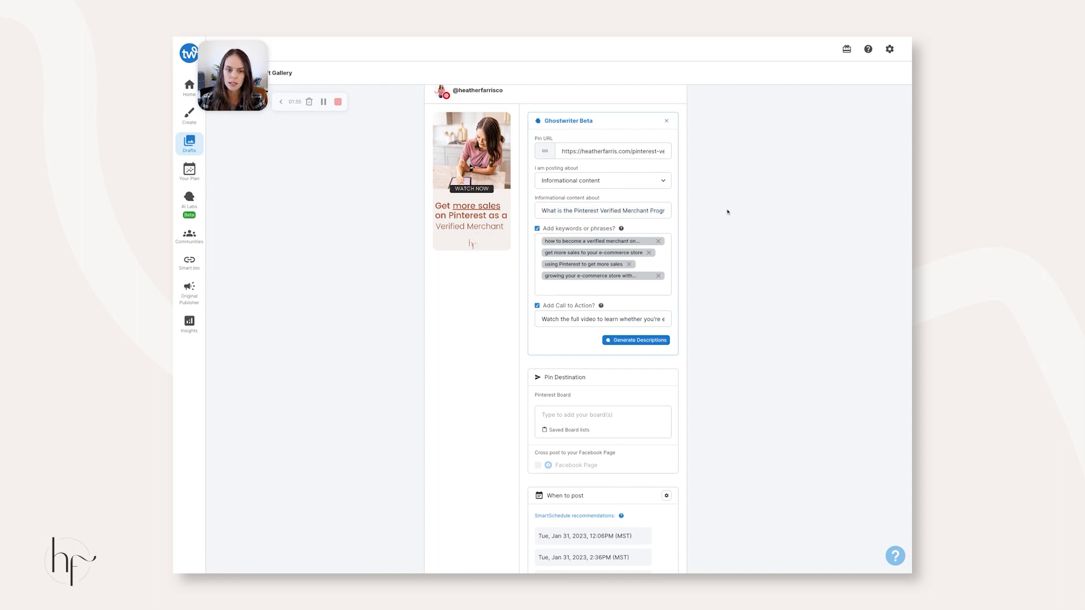
{"action": "left_click", "coordinate": [639, 341]}
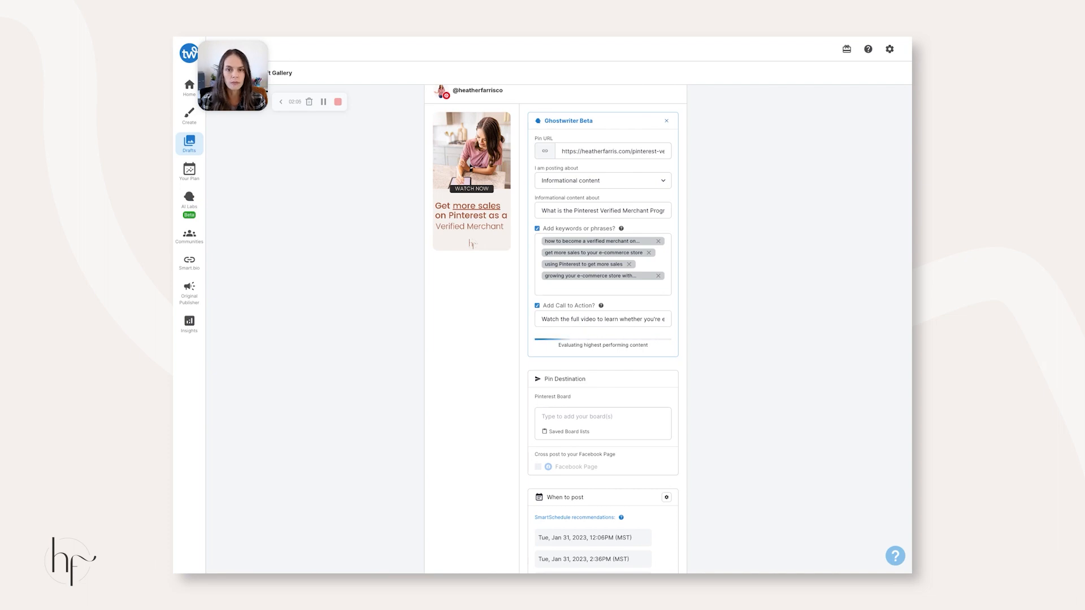
{"action": "scroll", "coordinate": [555, 328], "scroll_direction": "up", "scroll_amount": 1}
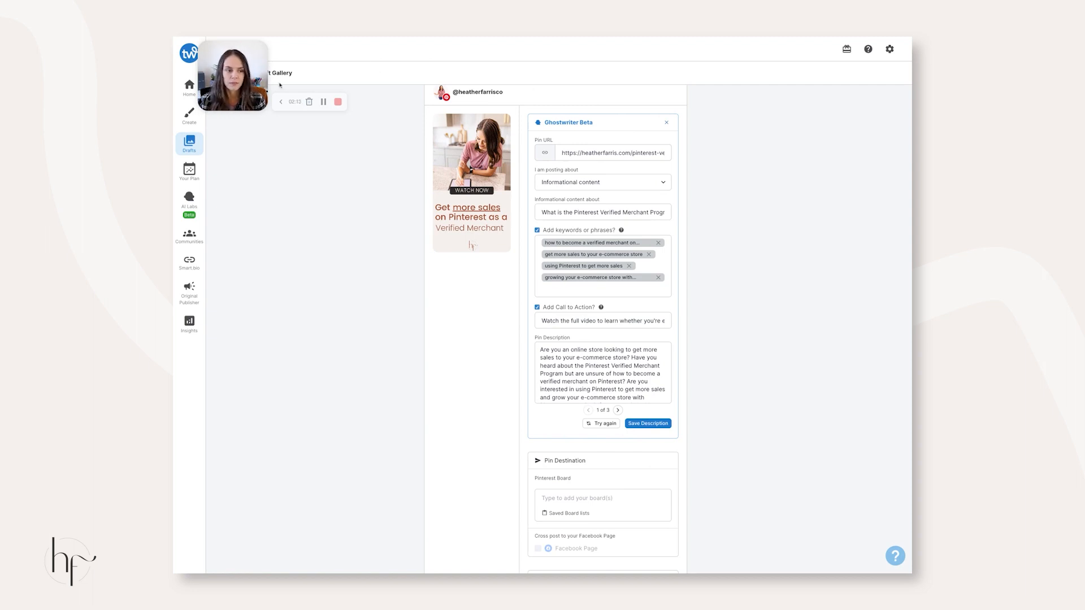
Step: Examine the first generated description from its opening question through to the closing call to action
{"action": "scroll", "coordinate": [663, 248], "scroll_direction": "down", "scroll_amount": 2}
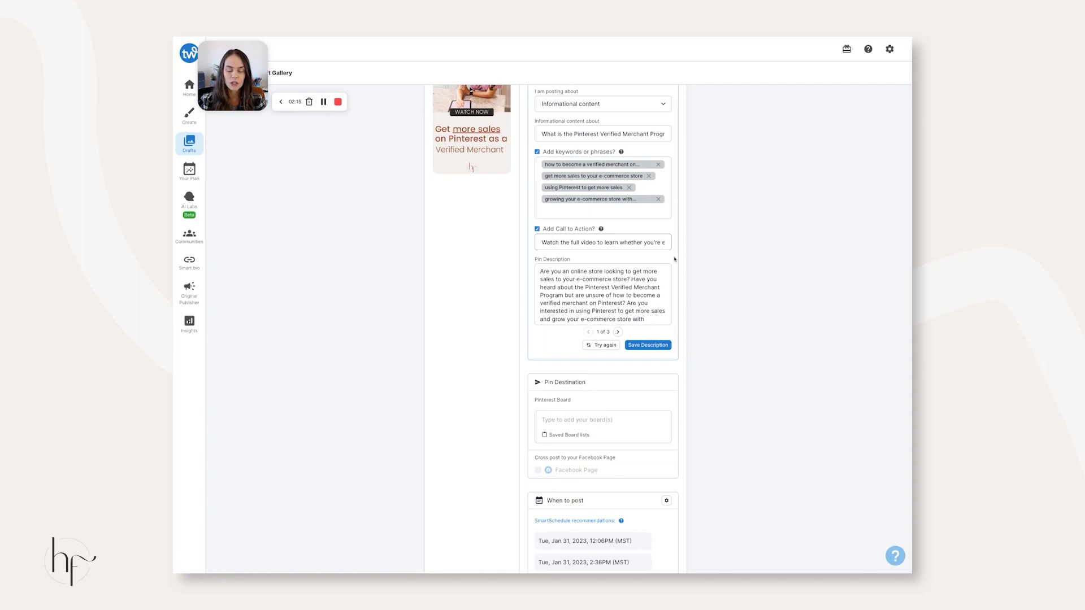
{"action": "scroll", "coordinate": [647, 240], "scroll_direction": "down", "scroll_amount": 1}
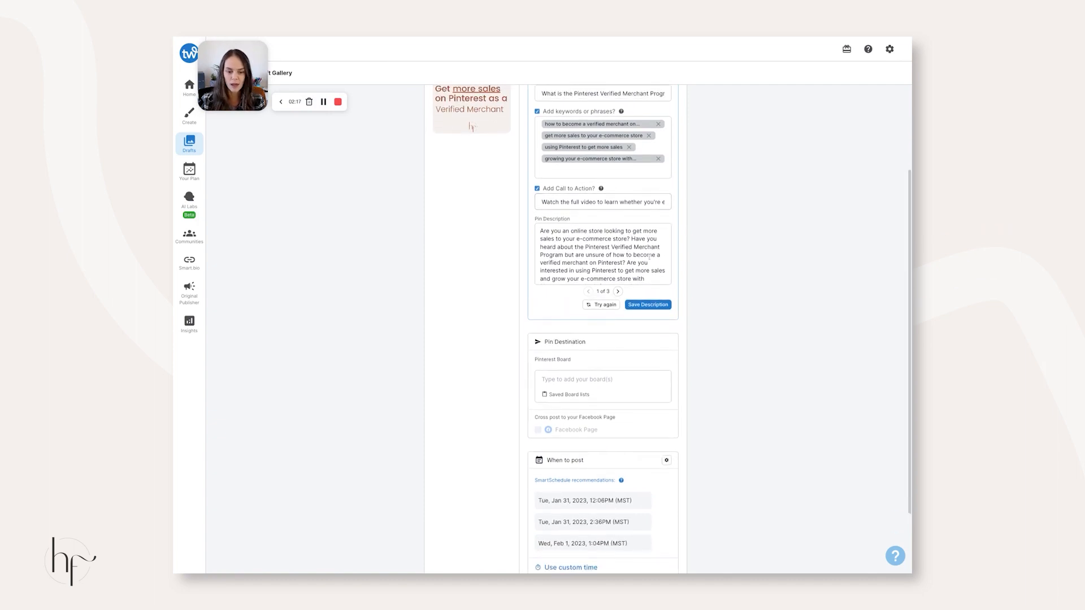
{"action": "scroll", "coordinate": [650, 258], "scroll_direction": "up", "scroll_amount": 2}
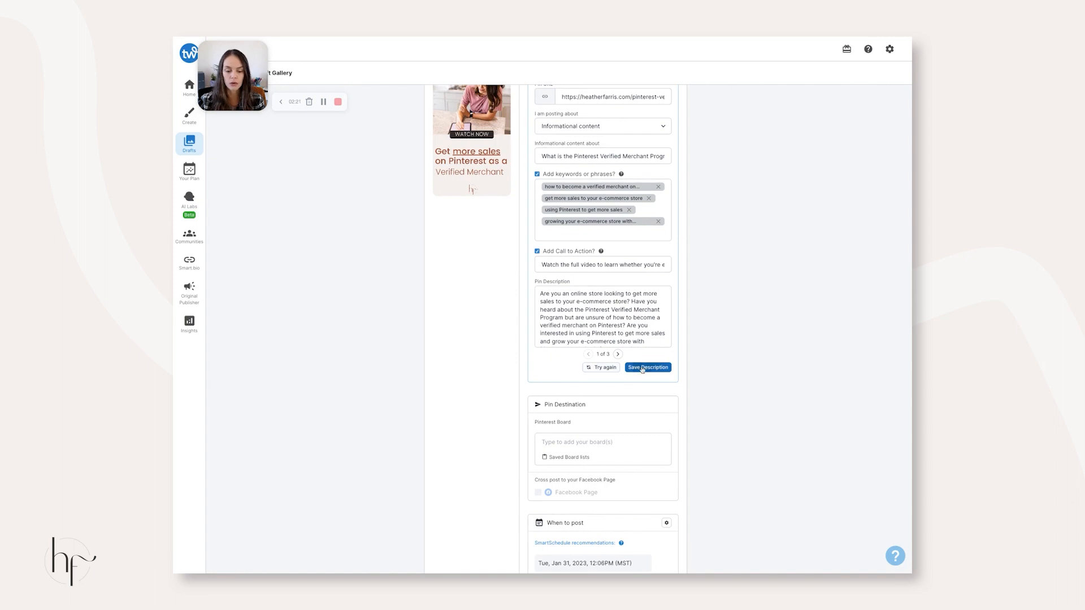
{"action": "left_click_drag", "start_coordinate": [541, 293], "coordinate": [657, 301]}
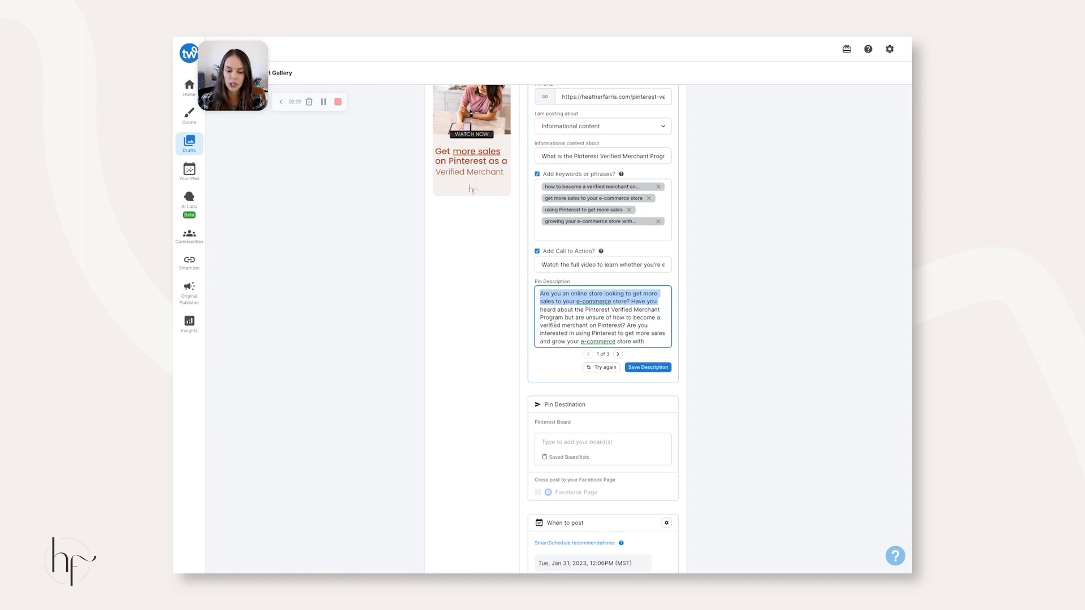
{"action": "left_click", "coordinate": [603, 326]}
{"action": "scroll", "coordinate": [611, 325], "scroll_direction": "down", "scroll_amount": 2}
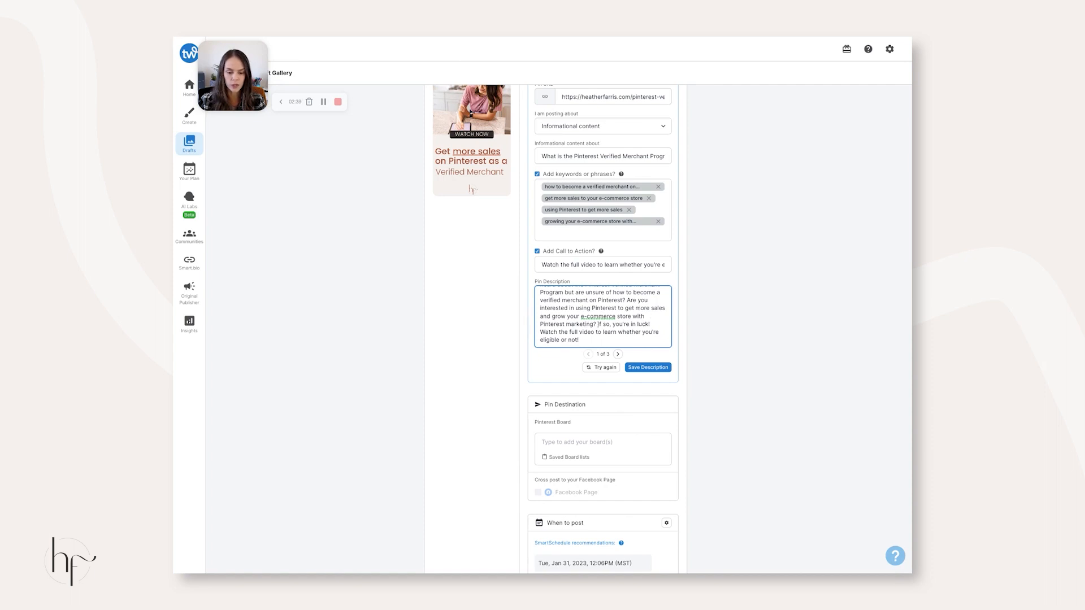
{"action": "left_click_drag", "start_coordinate": [595, 324], "coordinate": [626, 300]}
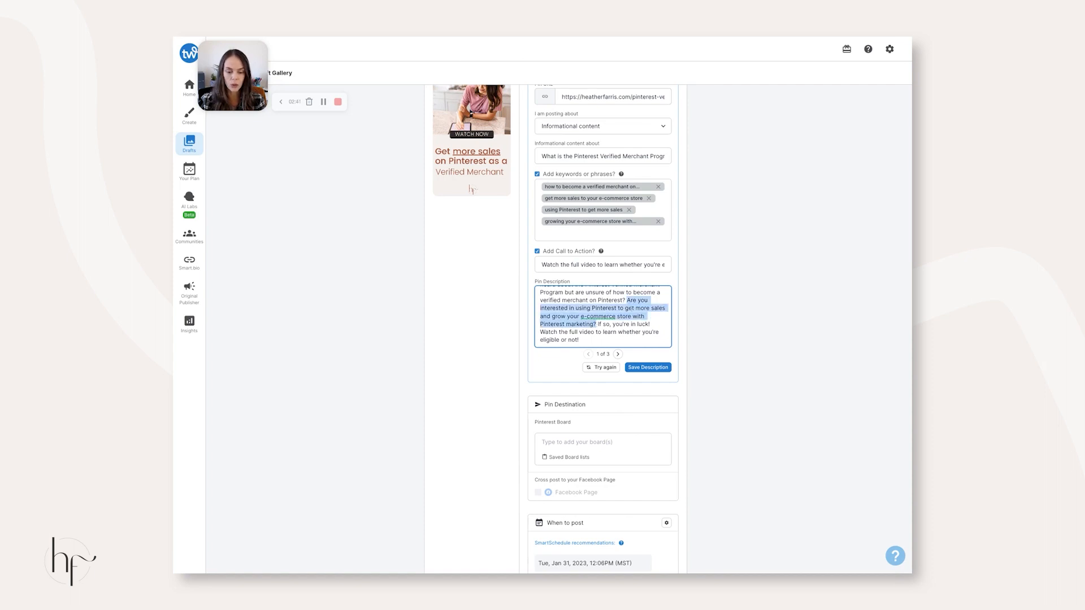
{"action": "left_click", "coordinate": [633, 300]}
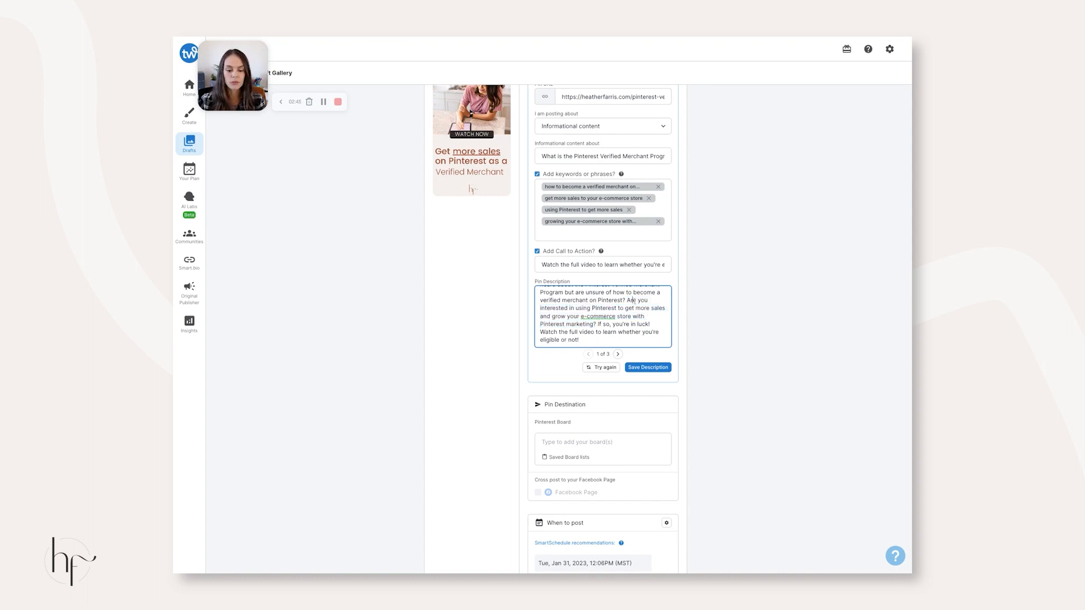
{"action": "left_click_drag", "start_coordinate": [627, 300], "coordinate": [650, 324]}
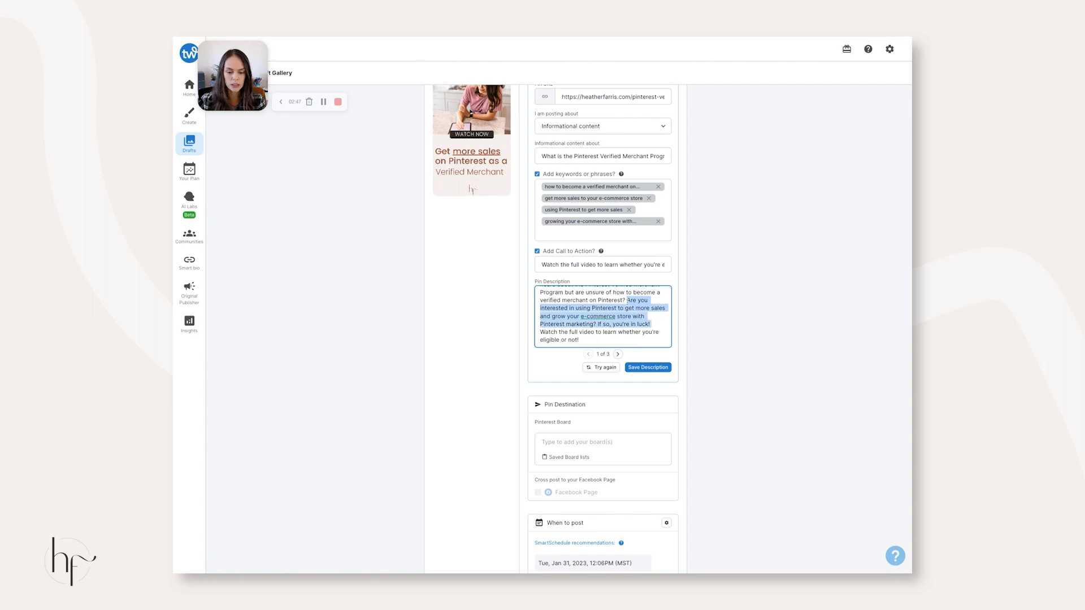
{"action": "left_click_drag", "start_coordinate": [541, 333], "coordinate": [598, 341]}
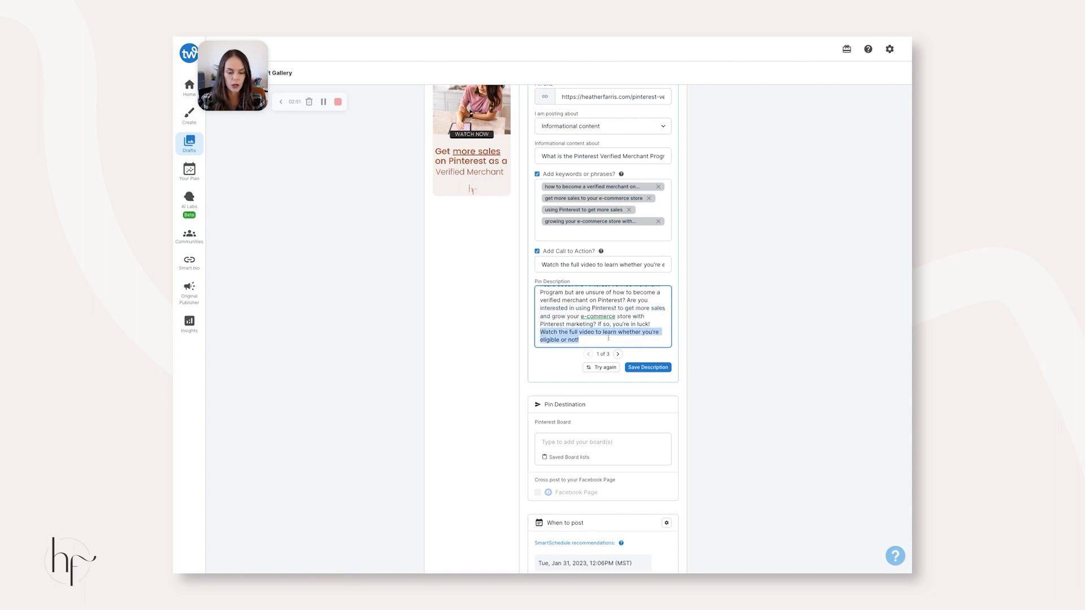
Step: Examine the second and third generated descriptions, checking the opening questions and the Verified Merchant Program sentence
{"action": "left_click", "coordinate": [618, 354]}
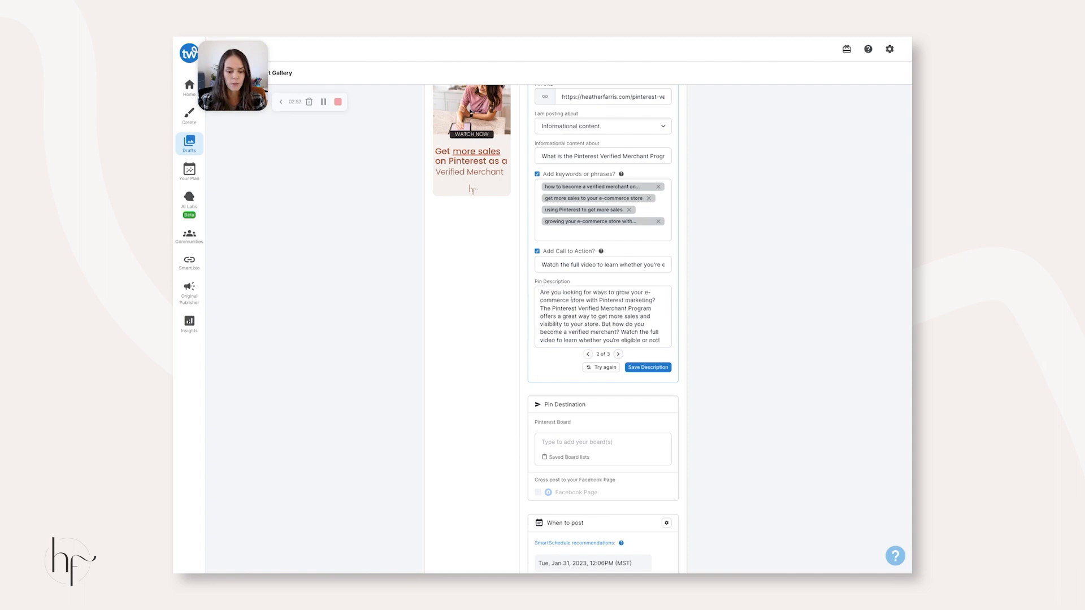
{"action": "scroll", "coordinate": [589, 309], "scroll_direction": "down", "scroll_amount": 1}
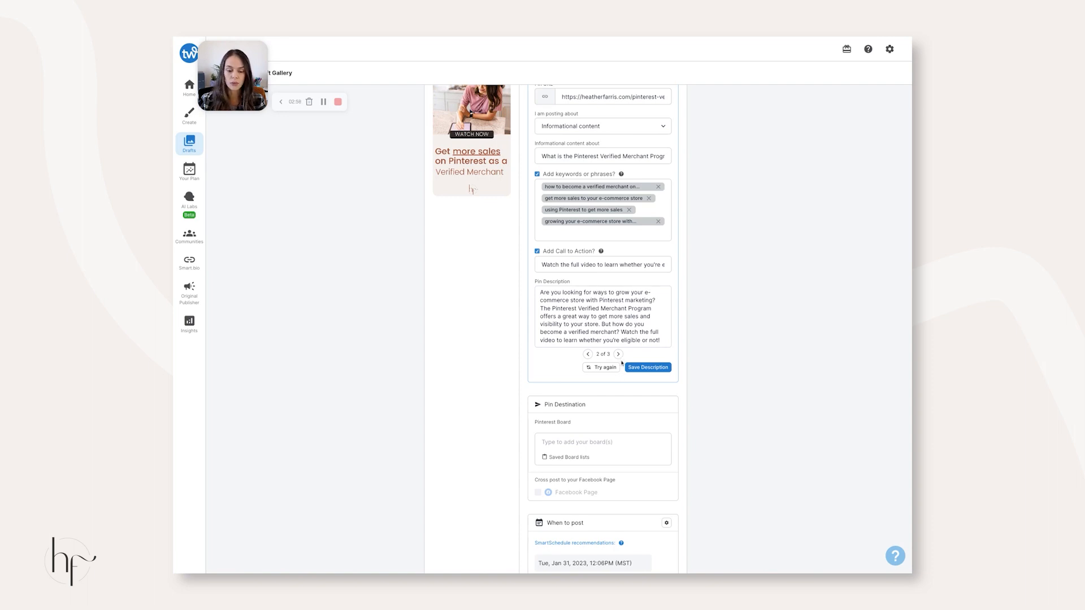
{"action": "left_click", "coordinate": [619, 354]}
{"action": "scroll", "coordinate": [615, 314], "scroll_direction": "down", "scroll_amount": 2}
{"action": "scroll", "coordinate": [629, 300], "scroll_direction": "up", "scroll_amount": 2}
{"action": "left_click_drag", "start_coordinate": [627, 301], "coordinate": [605, 326]}
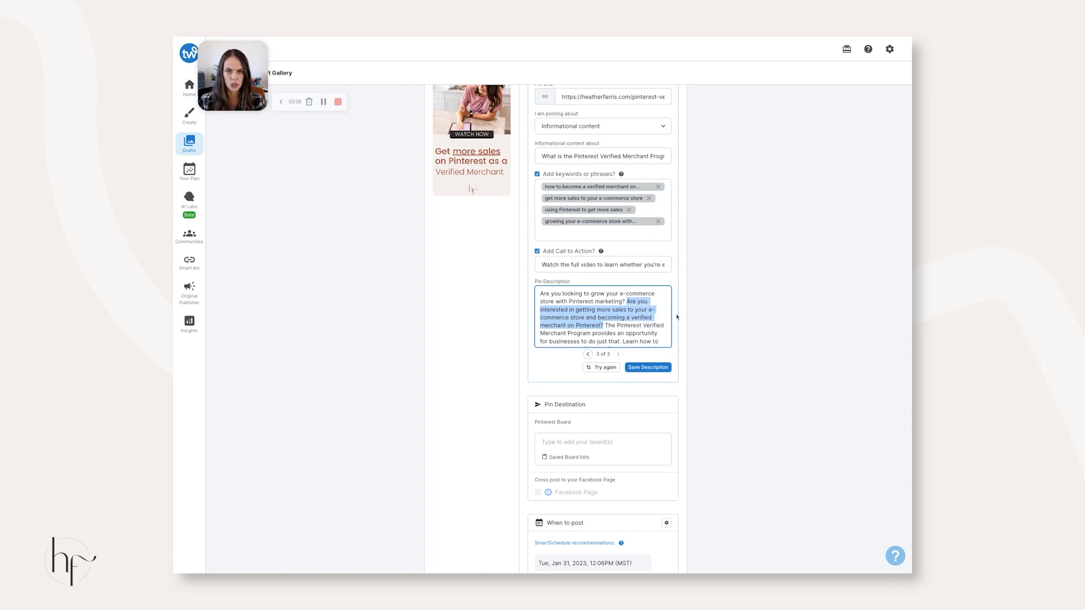
{"action": "scroll", "coordinate": [603, 329], "scroll_direction": "up", "scroll_amount": 1}
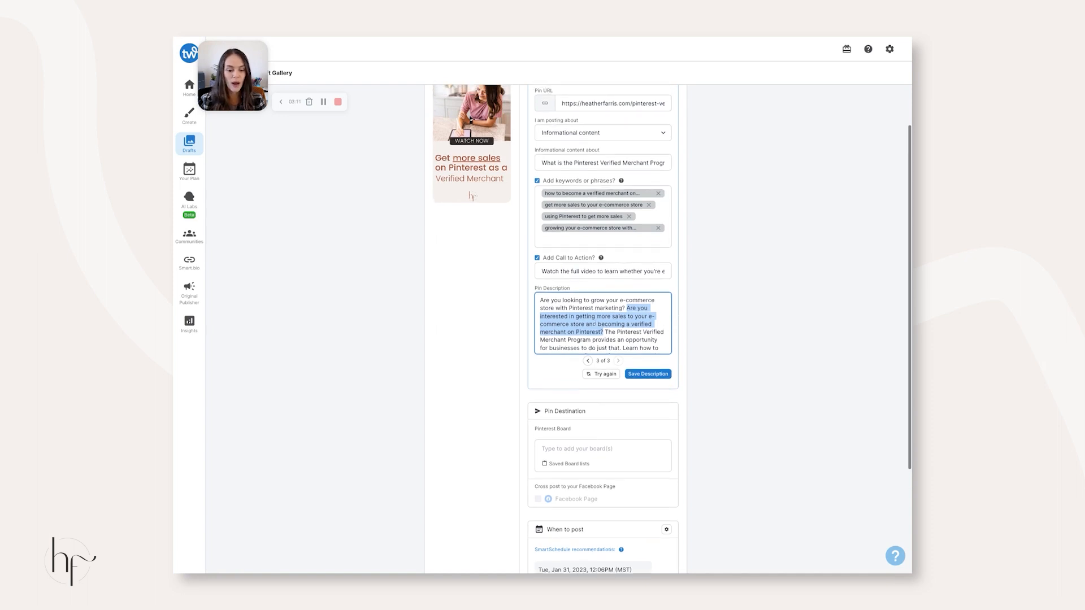
{"action": "scroll", "coordinate": [573, 298], "scroll_direction": "down", "scroll_amount": 1}
{"action": "left_click", "coordinate": [574, 298]}
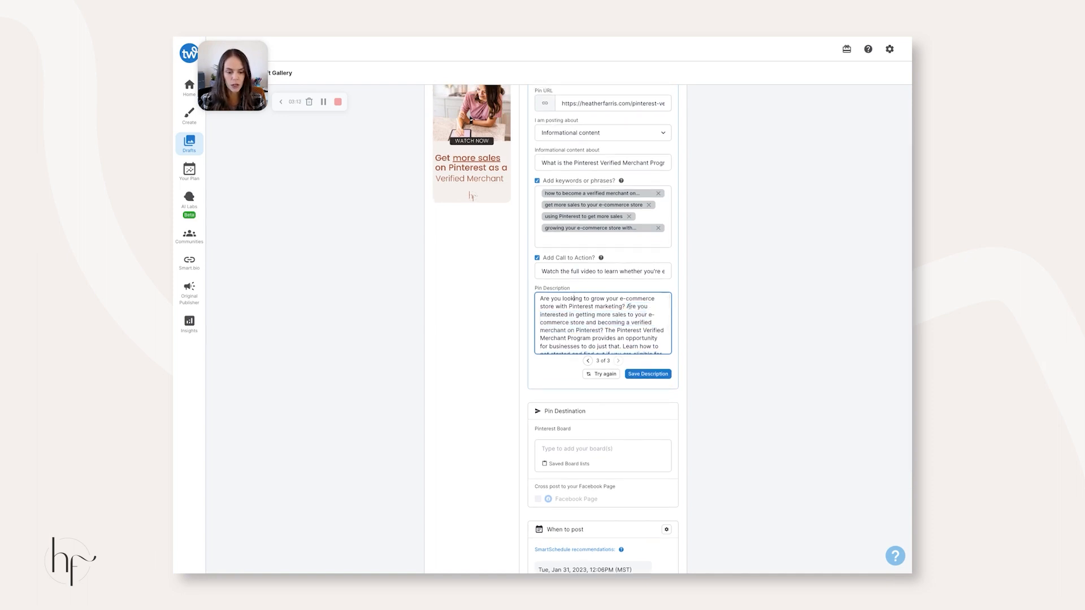
{"action": "left_click_drag", "start_coordinate": [628, 307], "coordinate": [603, 331]}
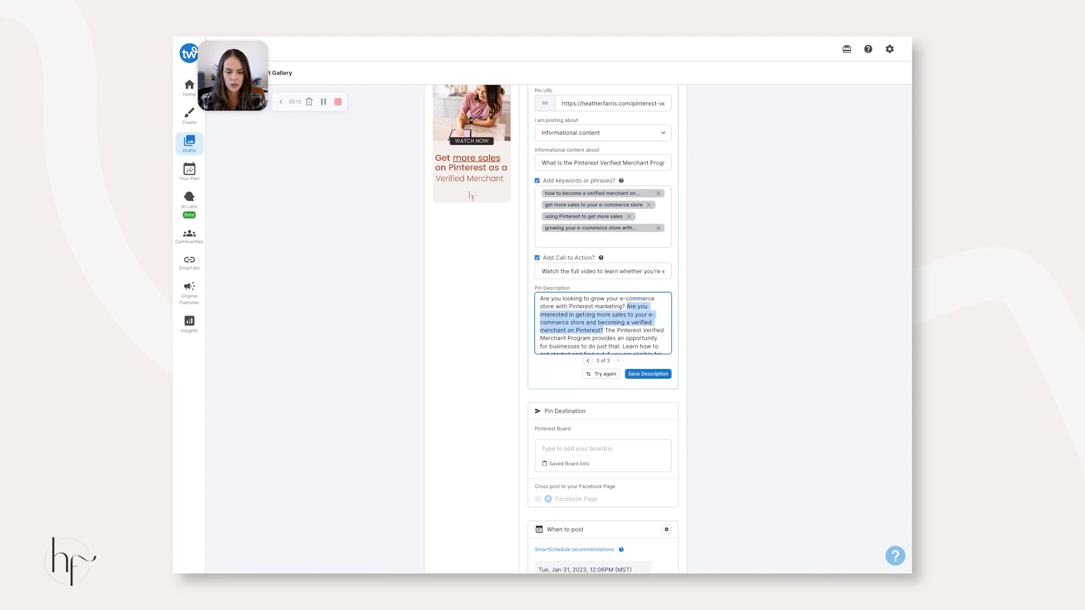
{"action": "scroll", "coordinate": [633, 309], "scroll_direction": "down", "scroll_amount": 1}
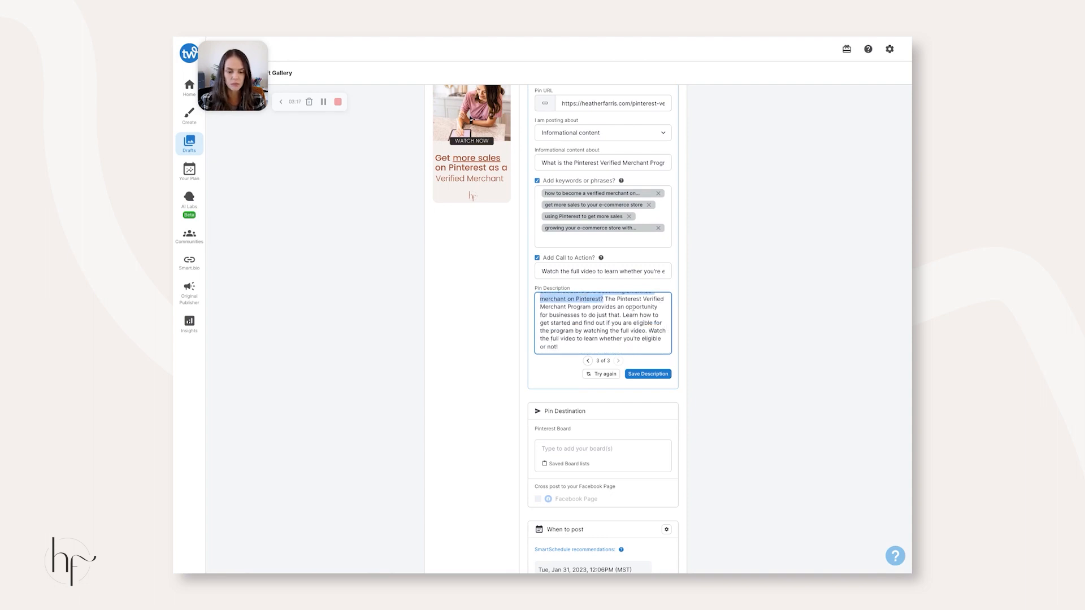
{"action": "left_click_drag", "start_coordinate": [606, 299], "coordinate": [622, 319]}
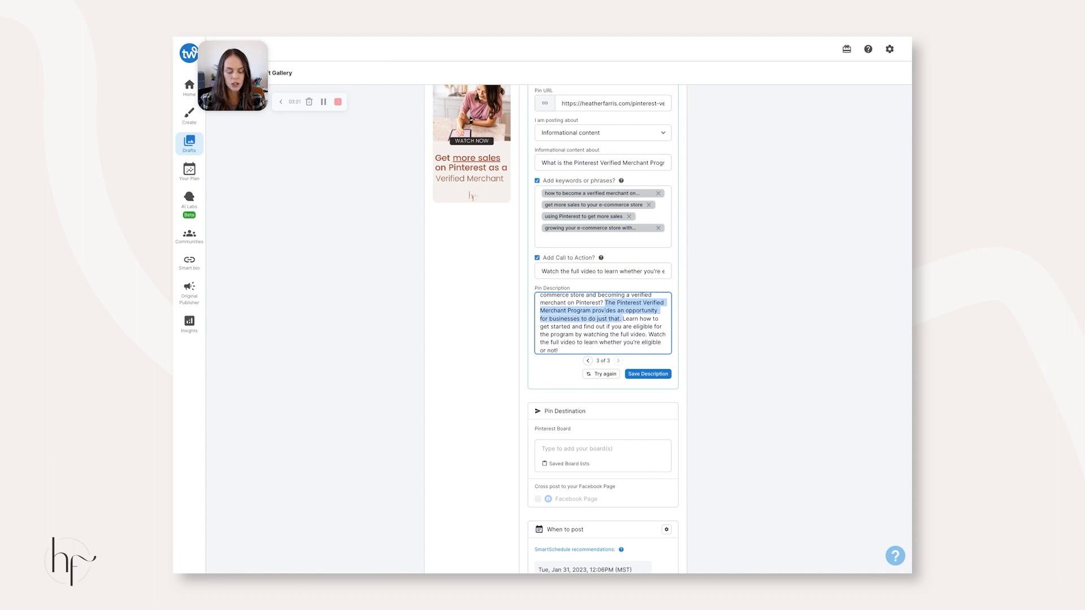
{"action": "left_click", "coordinate": [592, 311]}
{"action": "left_click_drag", "start_coordinate": [593, 311], "coordinate": [622, 319]}
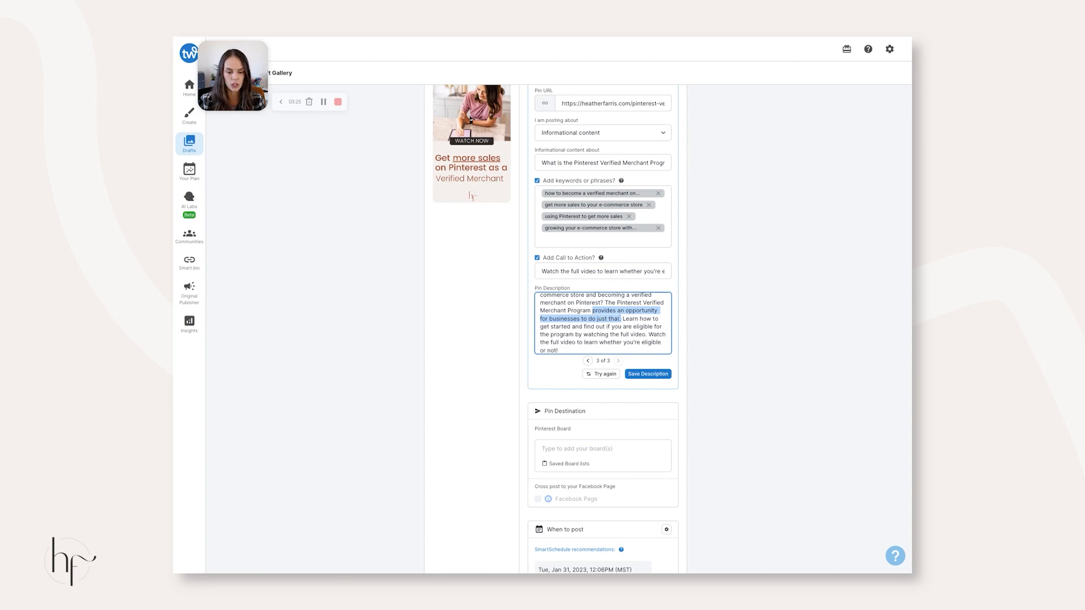
Step: Have Ghostwriter generate a new set of pin descriptions from the same inputs
{"action": "left_click", "coordinate": [634, 320]}
{"action": "scroll", "coordinate": [627, 325], "scroll_direction": "down", "scroll_amount": 1}
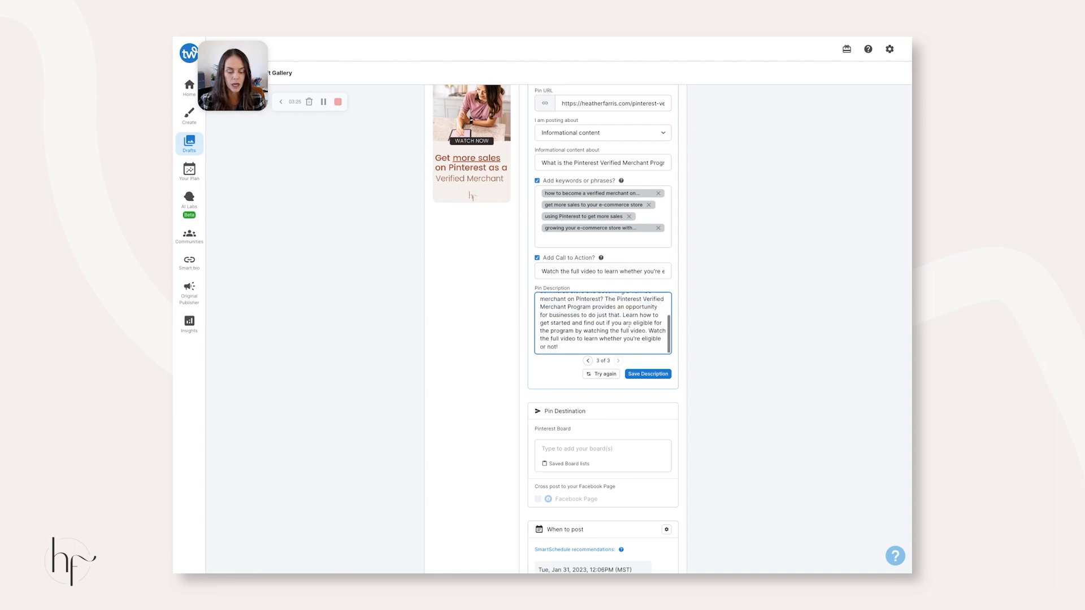
{"action": "left_click", "coordinate": [608, 375]}
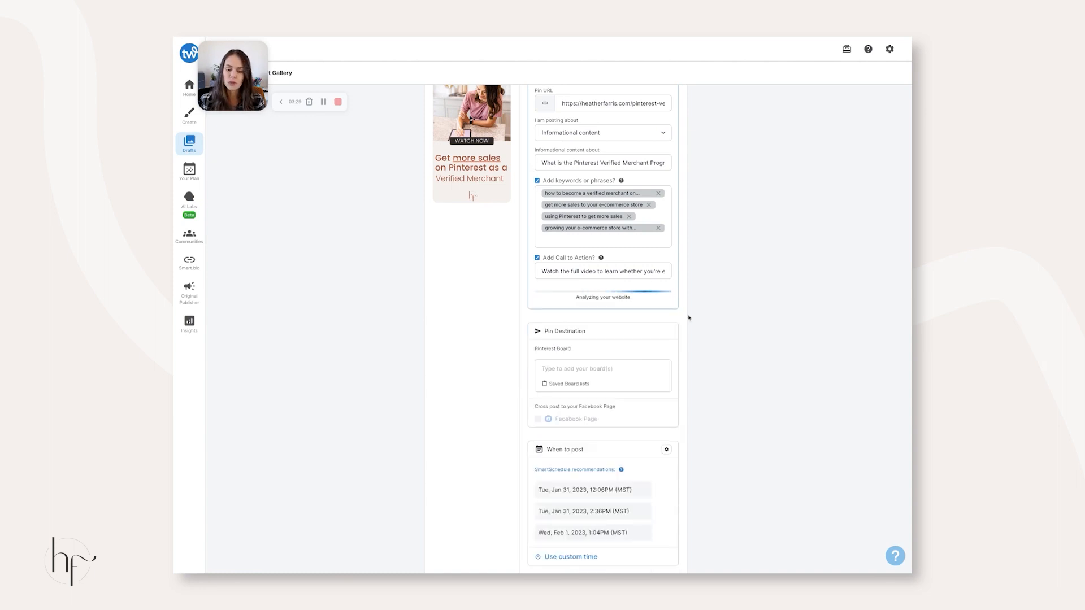
Step: Read the first description of the new set through to its call to action and save it to the pin
{"action": "scroll", "coordinate": [688, 317], "scroll_direction": "up", "scroll_amount": 2}
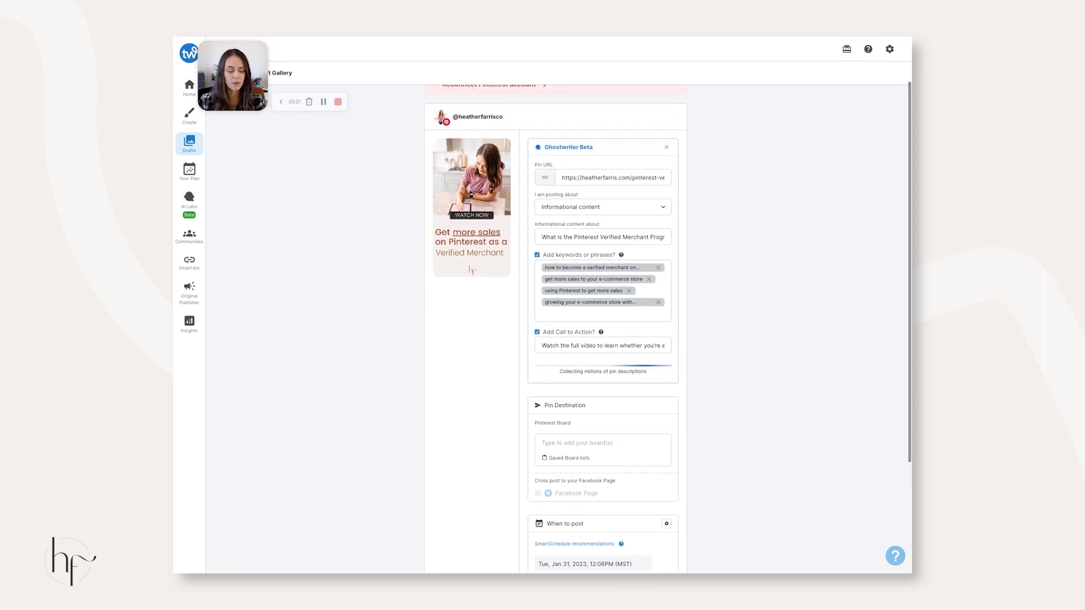
{"action": "scroll", "coordinate": [668, 326], "scroll_direction": "down", "scroll_amount": 1}
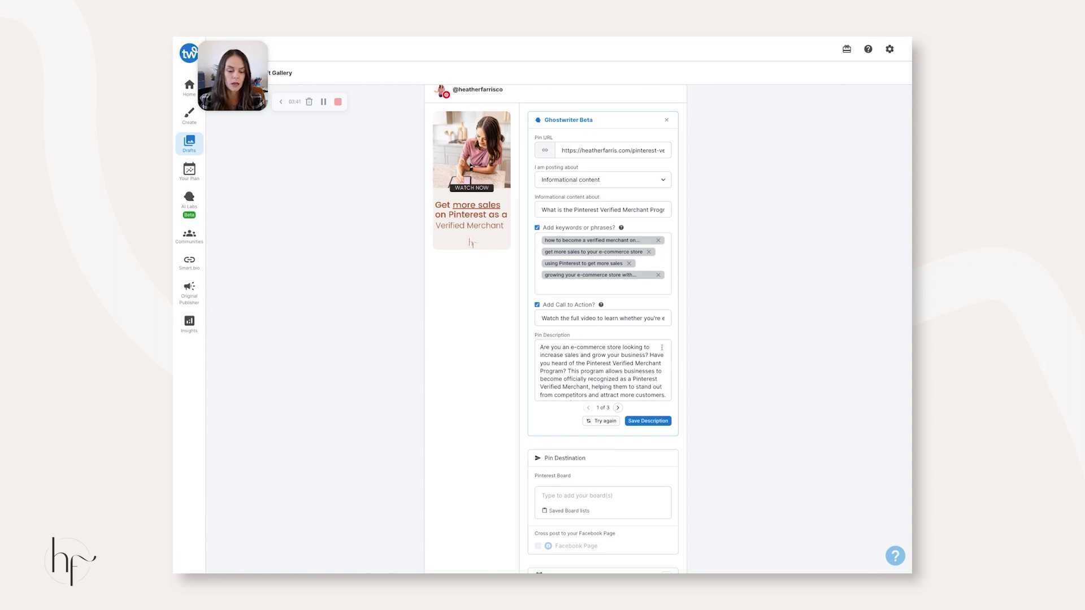
{"action": "scroll", "coordinate": [634, 359], "scroll_direction": "down", "scroll_amount": 2}
{"action": "scroll", "coordinate": [634, 360], "scroll_direction": "up", "scroll_amount": 1}
{"action": "scroll", "coordinate": [634, 359], "scroll_direction": "down", "scroll_amount": 1}
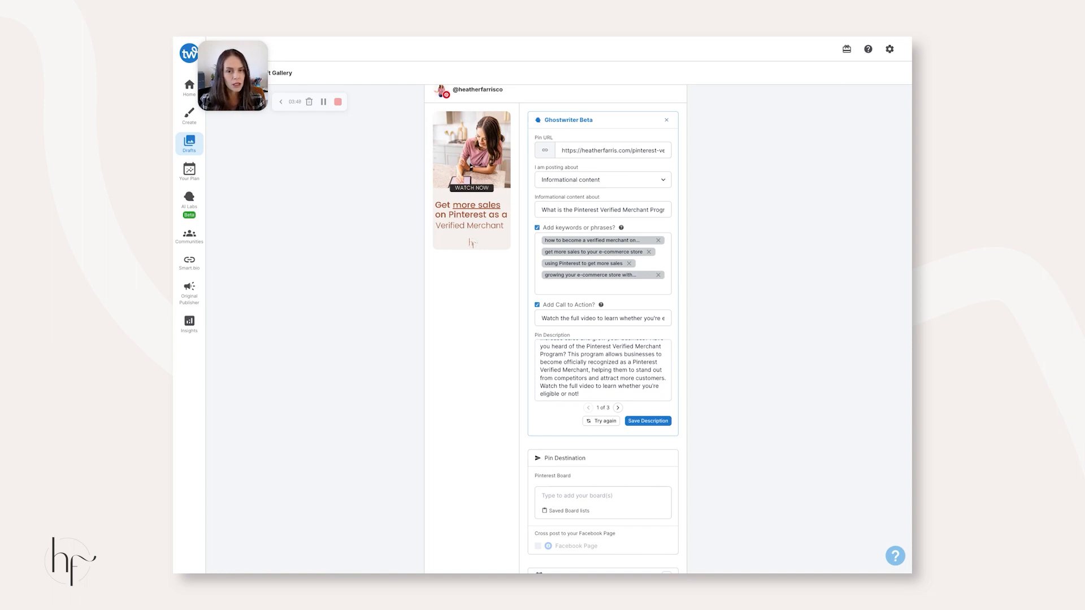
{"action": "scroll", "coordinate": [603, 370], "scroll_direction": "up", "scroll_amount": 3}
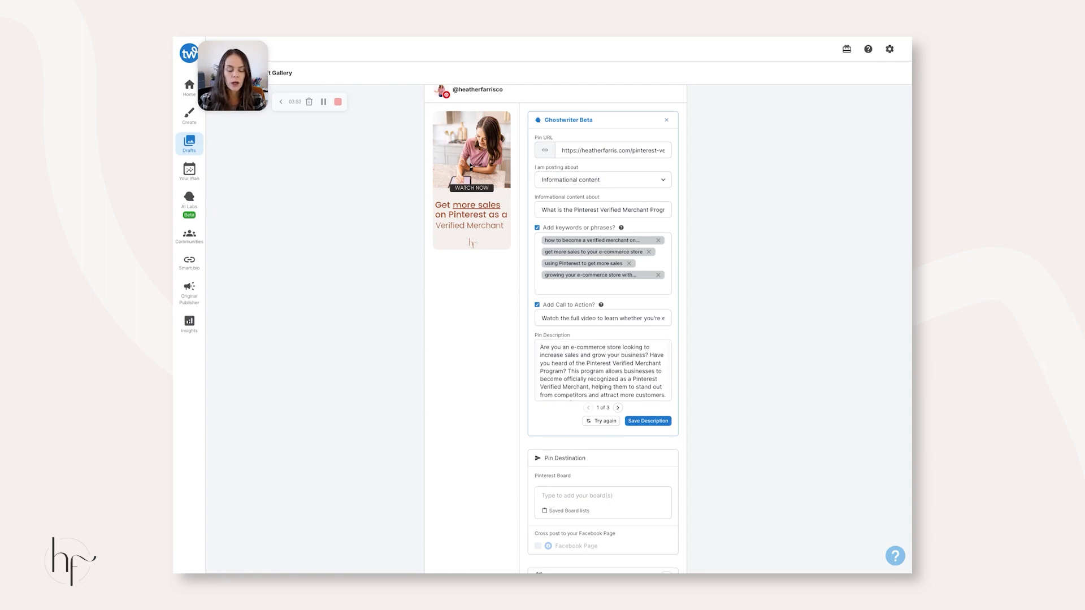
{"action": "left_click", "coordinate": [641, 421]}
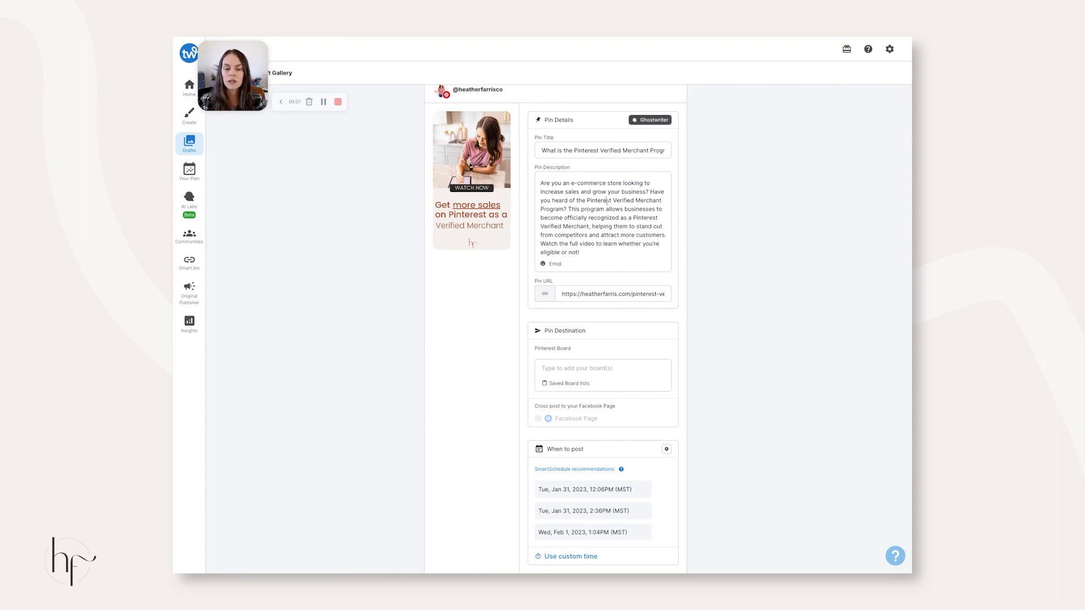
Step: Delete the question "Have you heard of the Pinterest Verified Merchant Program?" from the pin description and check the remaining "Pinterest Verified Merchant" mention
{"action": "left_click_drag", "start_coordinate": [650, 191], "coordinate": [568, 210]}
{"action": "key", "text": "BackSpace"}
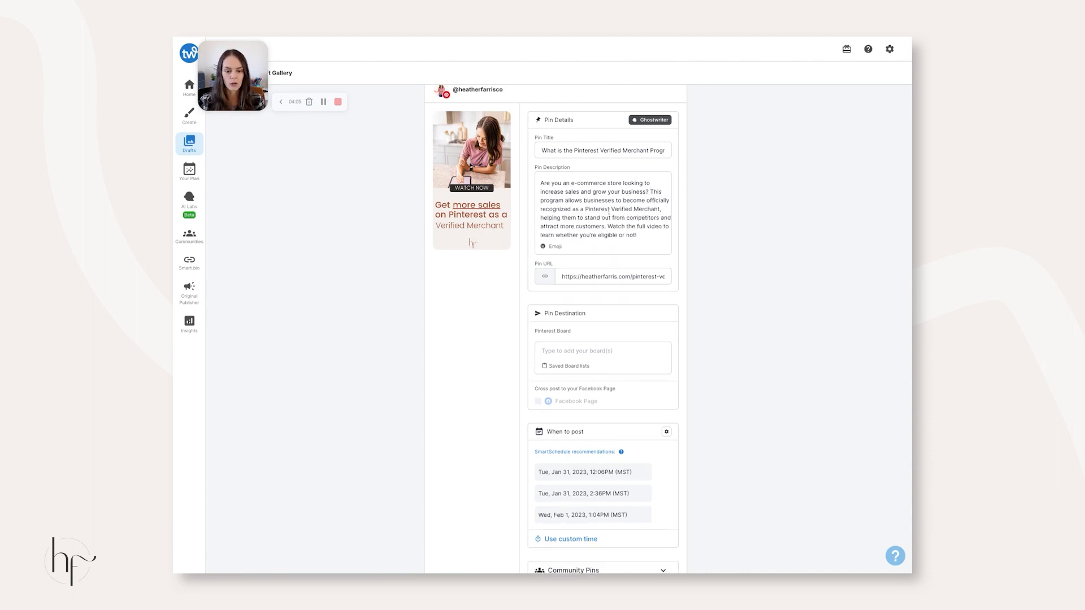
{"action": "left_click_drag", "start_coordinate": [586, 209], "coordinate": [661, 209]}
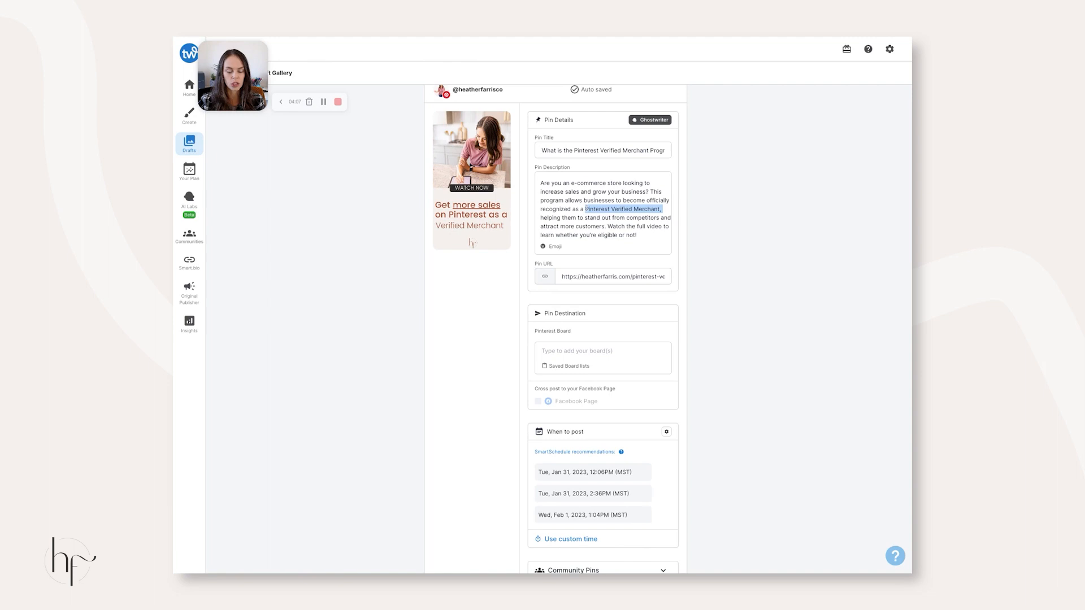
{"action": "left_click", "coordinate": [617, 201]}
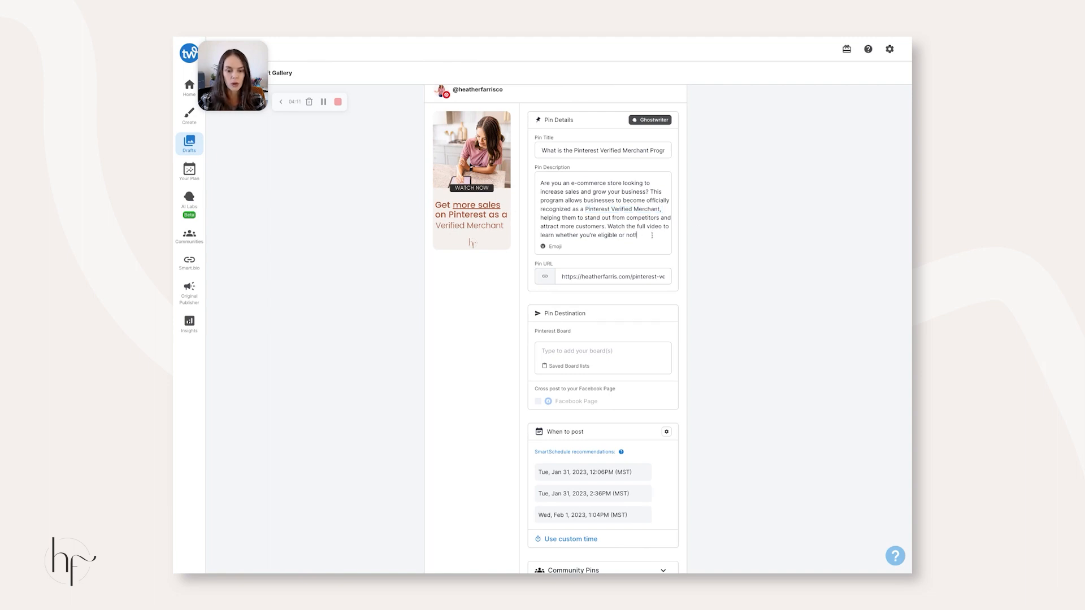
Step: Look through the saved board lists offered for the pin's Pinterest board, and close the list without choosing one
{"action": "left_click", "coordinate": [598, 356]}
{"action": "scroll", "coordinate": [688, 315], "scroll_direction": "down", "scroll_amount": 2}
{"action": "left_click", "coordinate": [673, 288]}
{"action": "scroll", "coordinate": [674, 288], "scroll_direction": "down", "scroll_amount": 1}
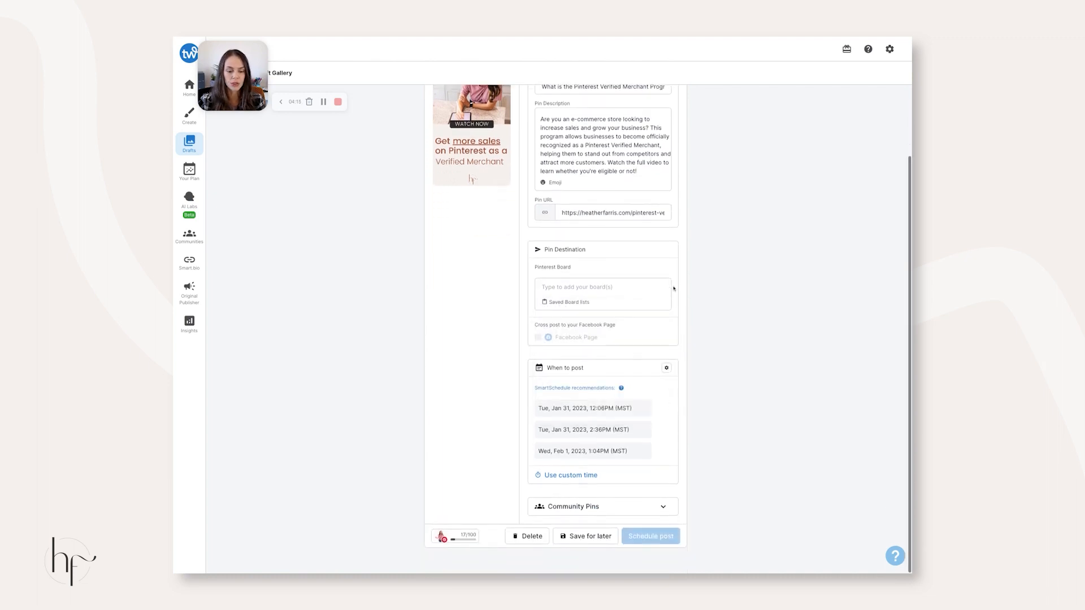
{"action": "left_click", "coordinate": [596, 288]}
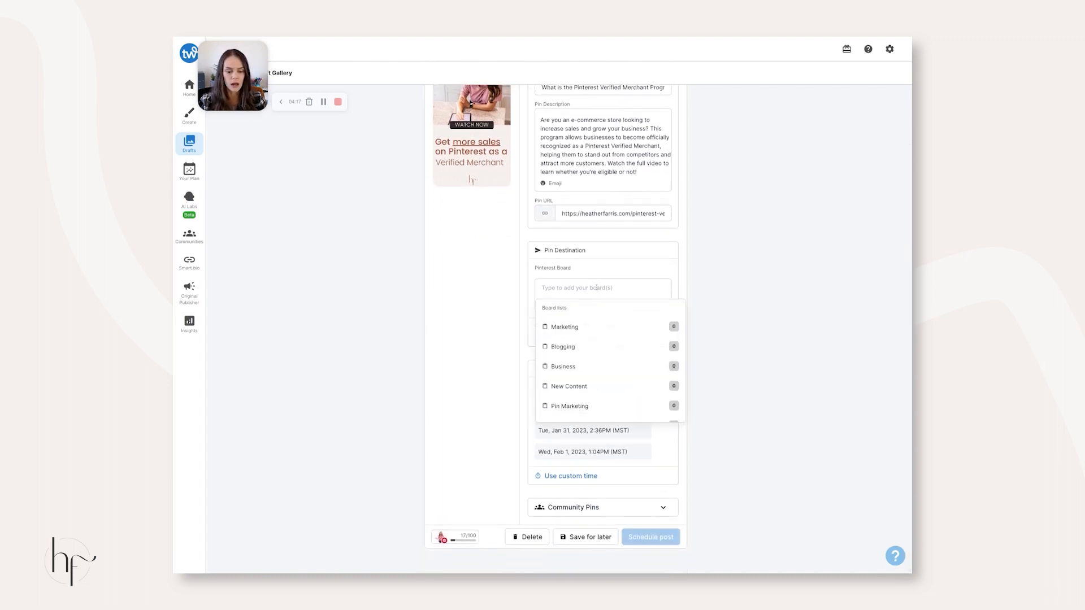
{"action": "scroll", "coordinate": [583, 345], "scroll_direction": "down", "scroll_amount": 5}
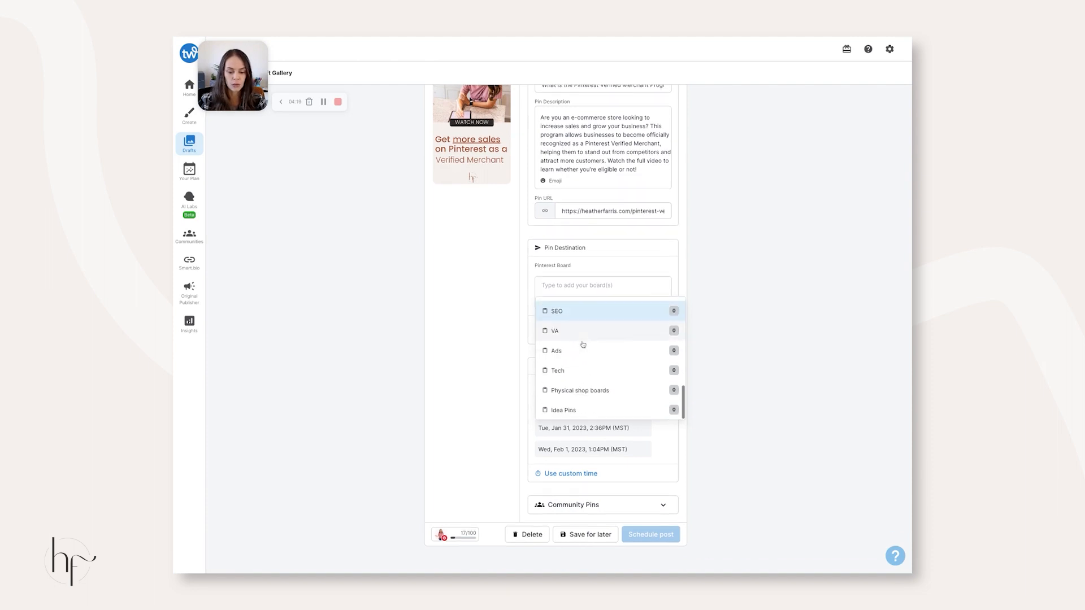
{"action": "scroll", "coordinate": [583, 344], "scroll_direction": "up", "scroll_amount": 5}
{"action": "left_click", "coordinate": [738, 283]}
{"action": "scroll", "coordinate": [739, 283], "scroll_direction": "up", "scroll_amount": 2}
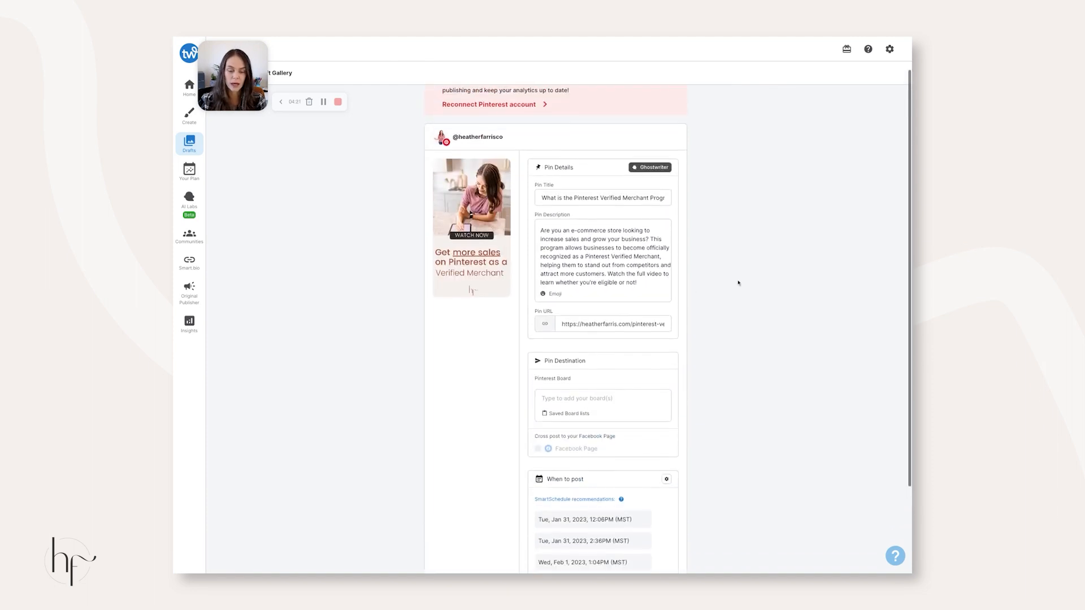
{"action": "scroll", "coordinate": [690, 290], "scroll_direction": "down", "scroll_amount": 2}
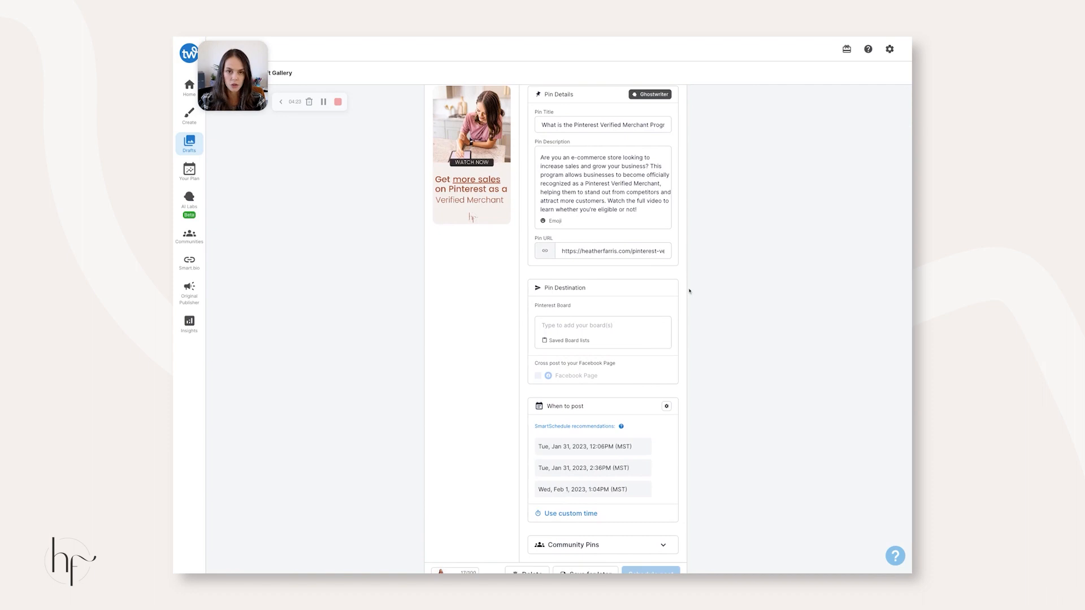
{"action": "scroll", "coordinate": [555, 329], "scroll_direction": "down", "scroll_amount": 1}
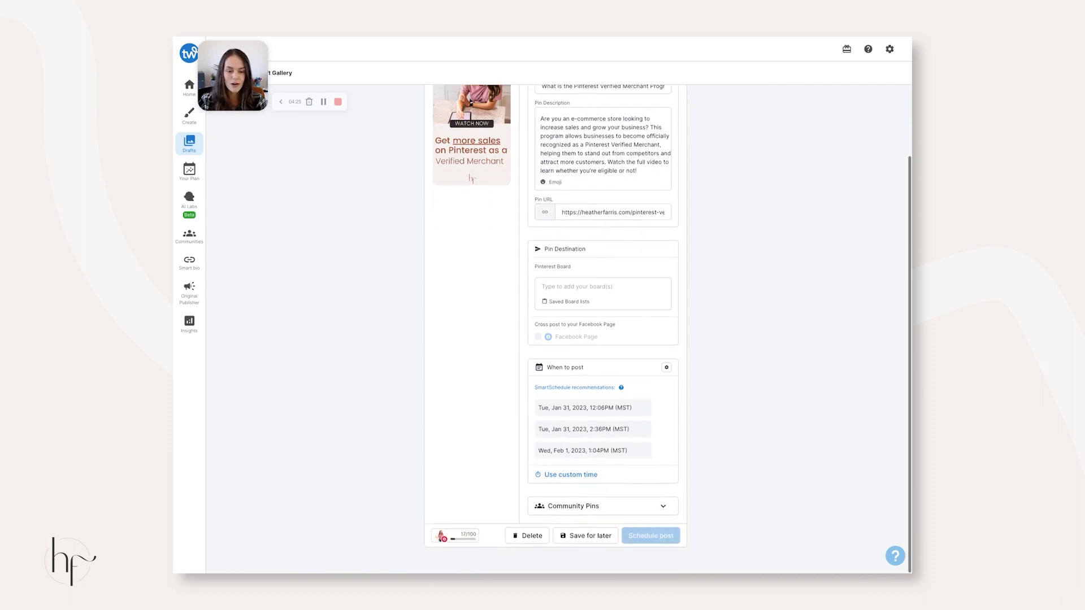
{"action": "scroll", "coordinate": [555, 328], "scroll_direction": "up", "scroll_amount": 2}
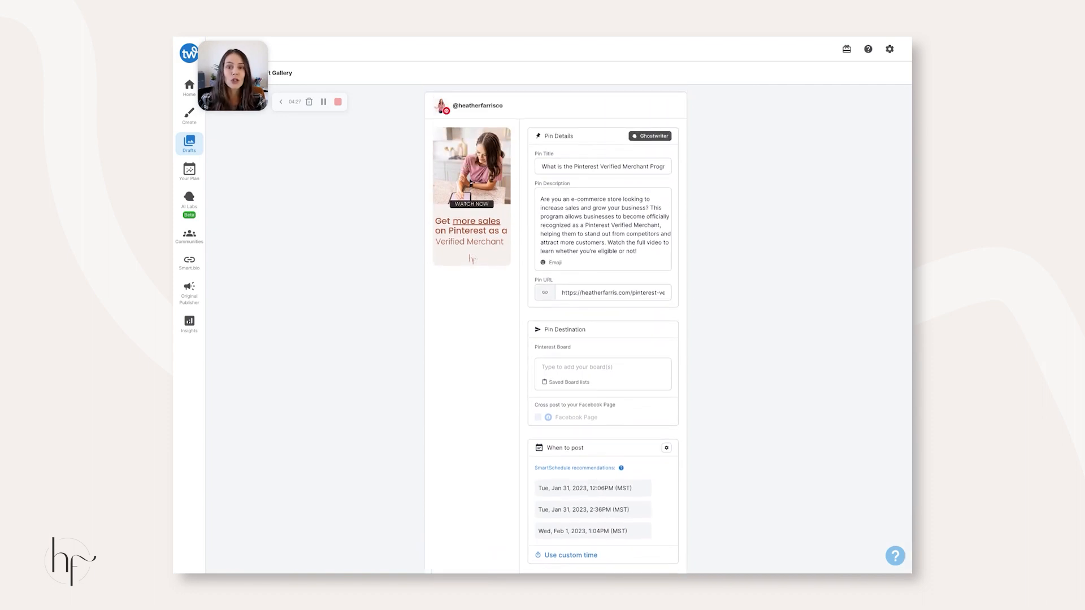
{"action": "scroll", "coordinate": [668, 325], "scroll_direction": "down", "scroll_amount": 1}
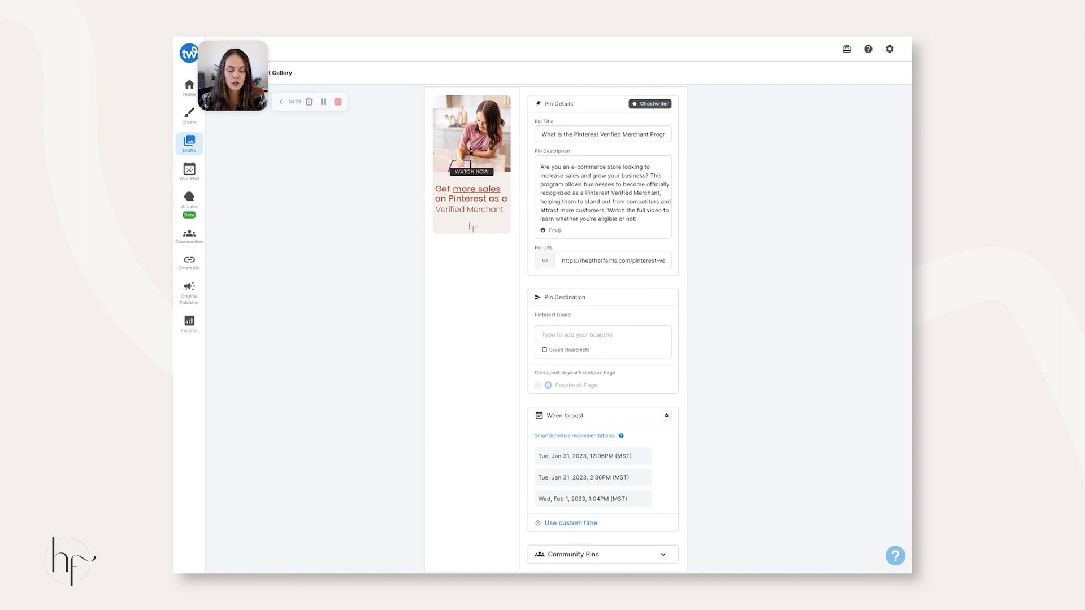